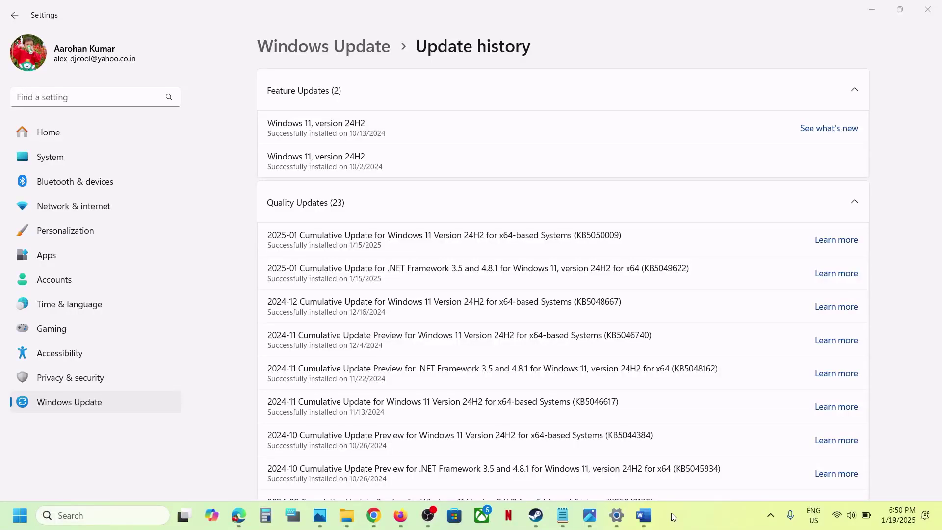
Note update KB5050009 and check the error code and App Readiness step in the Word notes
double_click(601, 237)
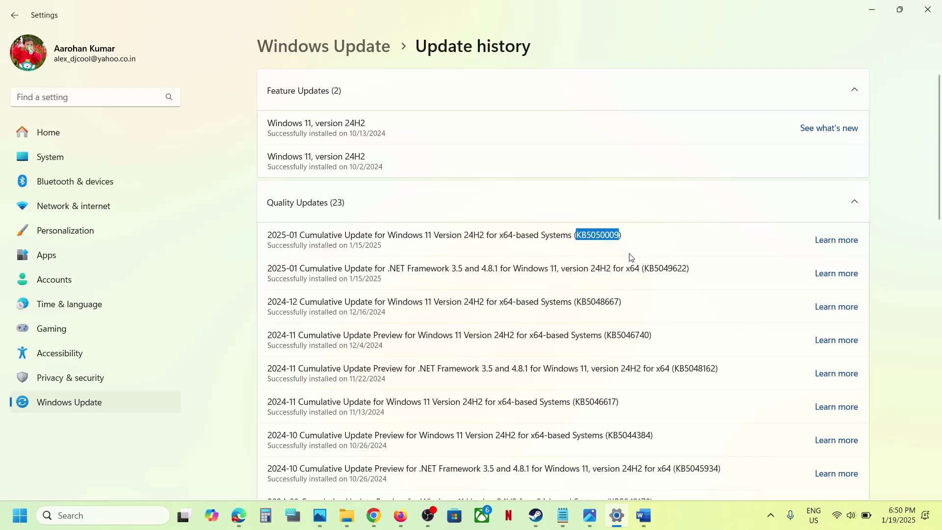
left_click(643, 515)
left_click_drag(77, 256, 243, 260)
left_click(675, 31)
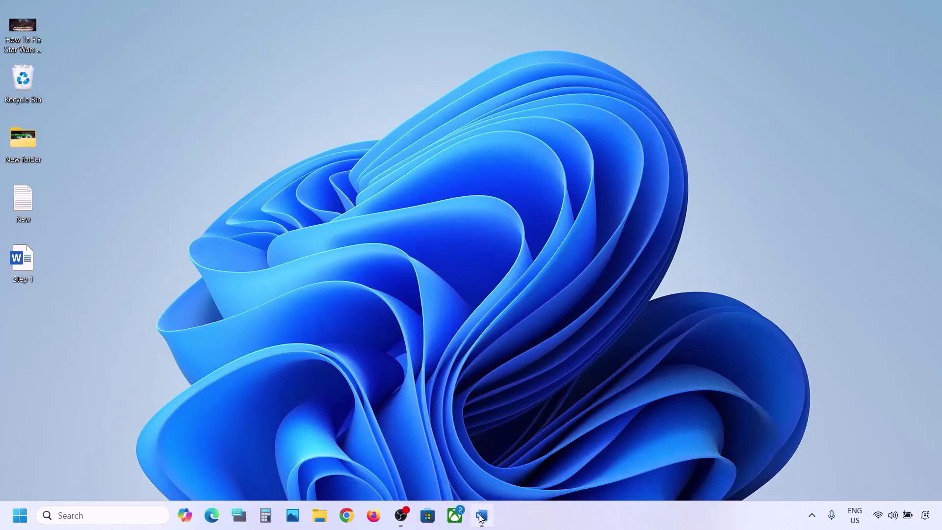
left_click(481, 518)
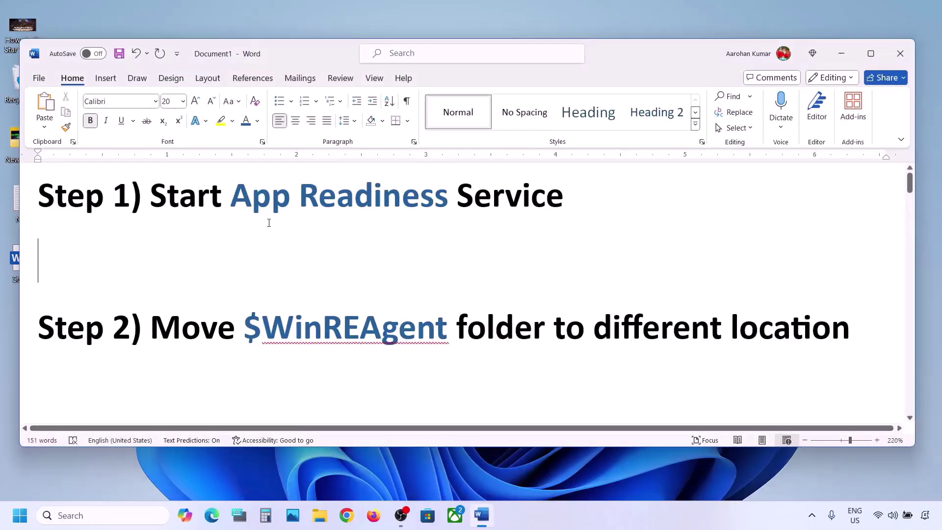
left_click_drag(151, 197, 477, 193)
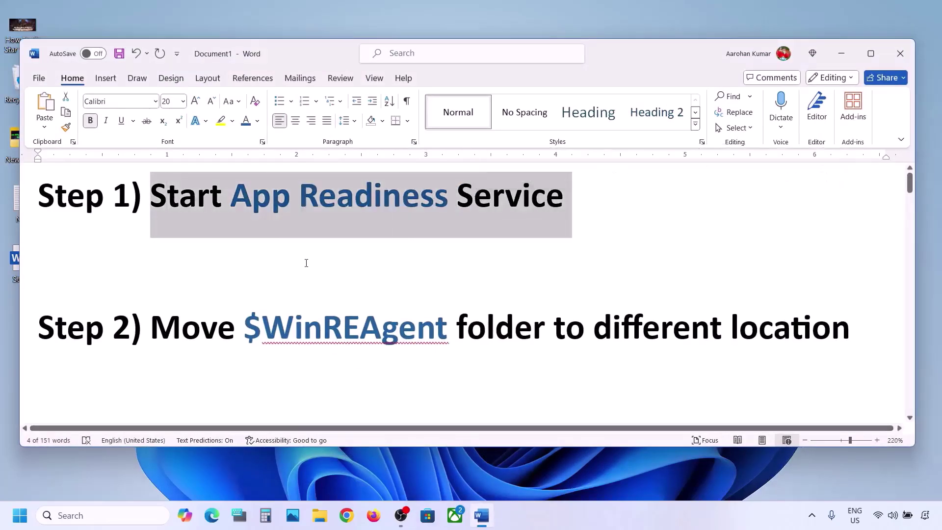
Search Windows for 'services' and launch the Services app
left_click(73, 513)
type("services")
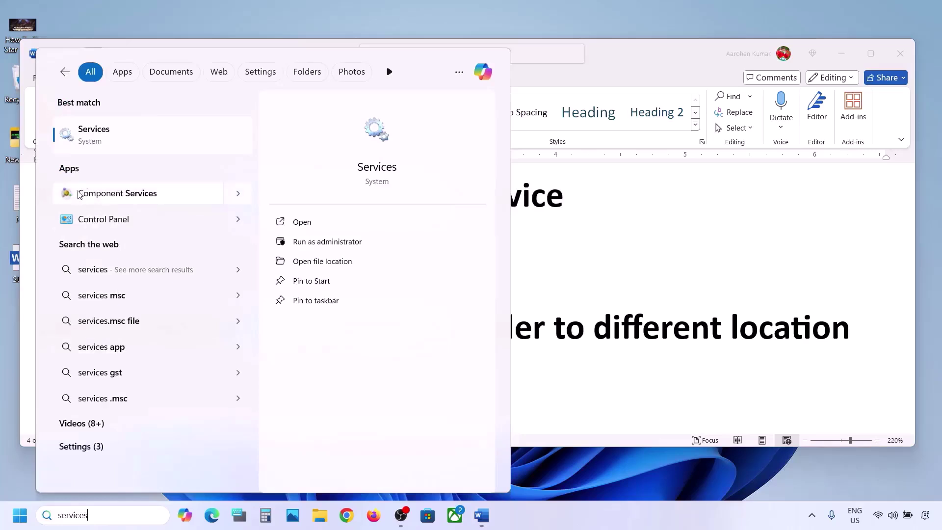
left_click(116, 141)
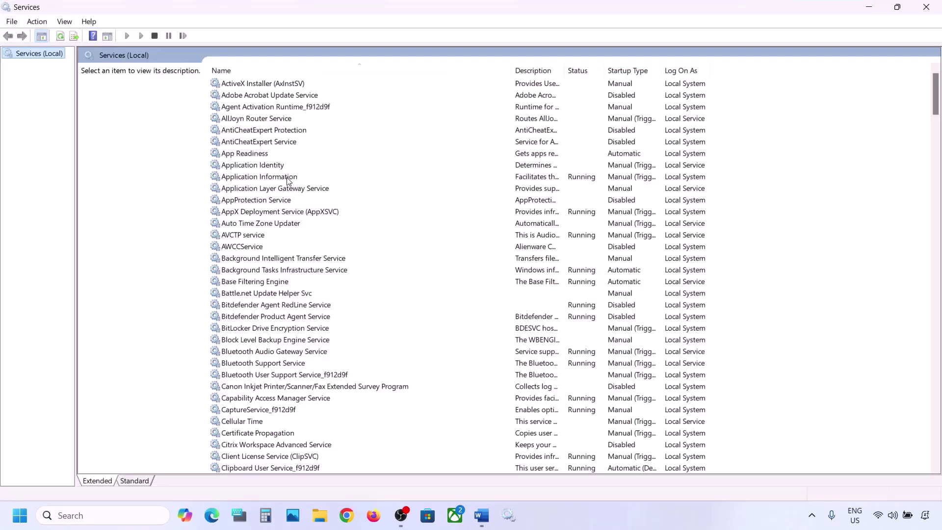
Set App Readiness to Automatic startup, start it, then find the $WinREAgent step in the notes
left_click(268, 155)
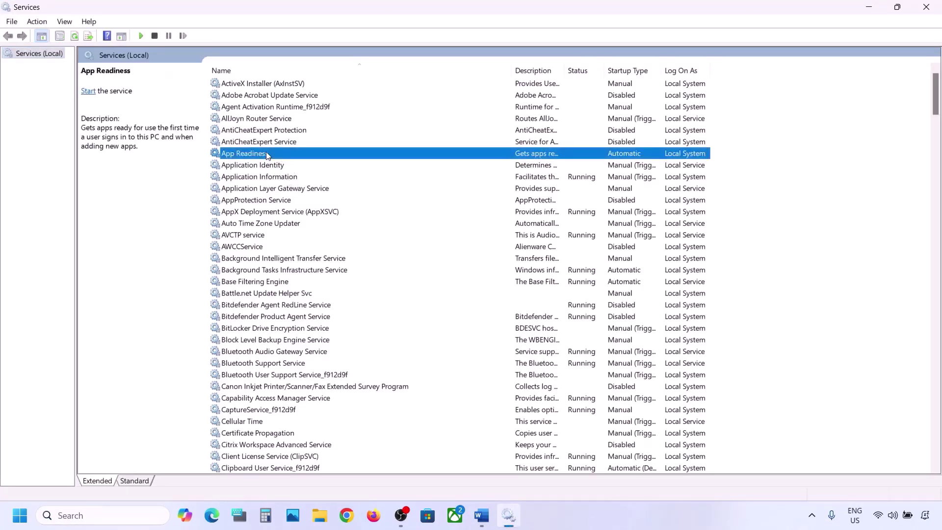
double_click(293, 157)
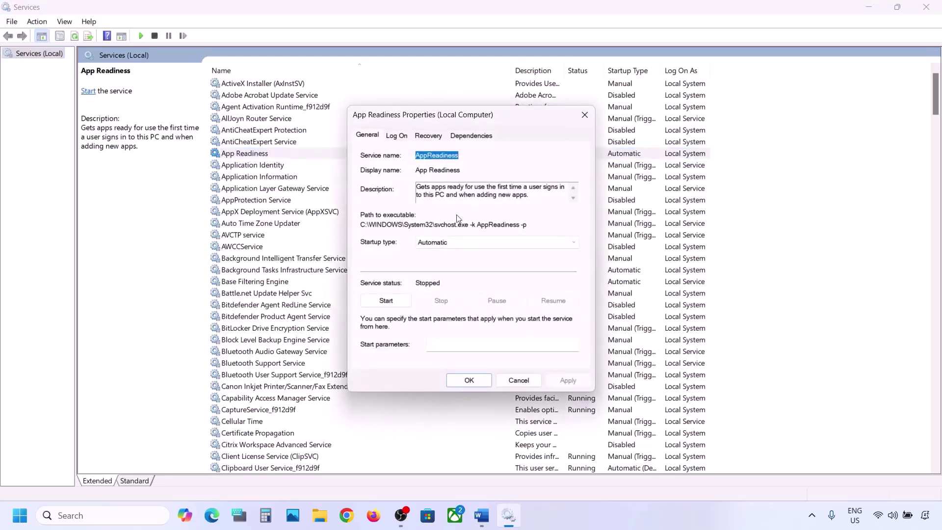
left_click(438, 243)
left_click(448, 261)
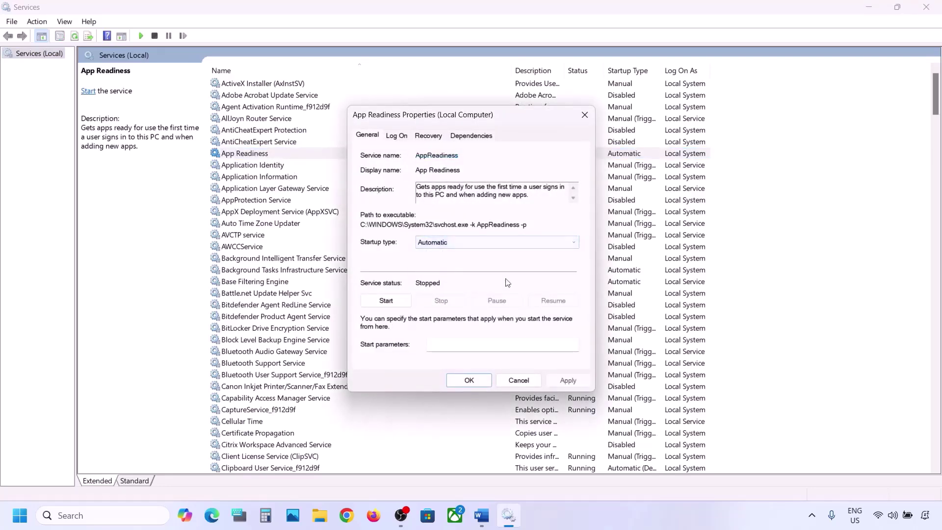
left_click(567, 380)
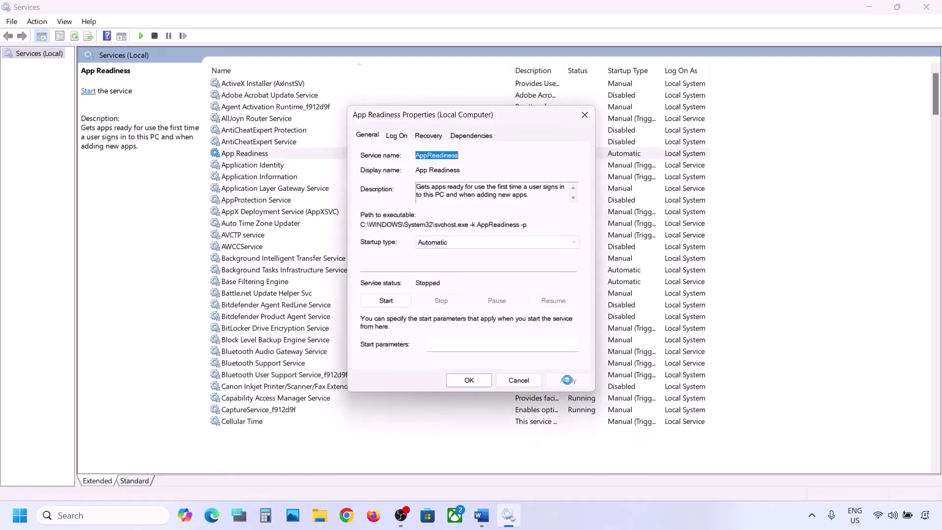
left_click(388, 301)
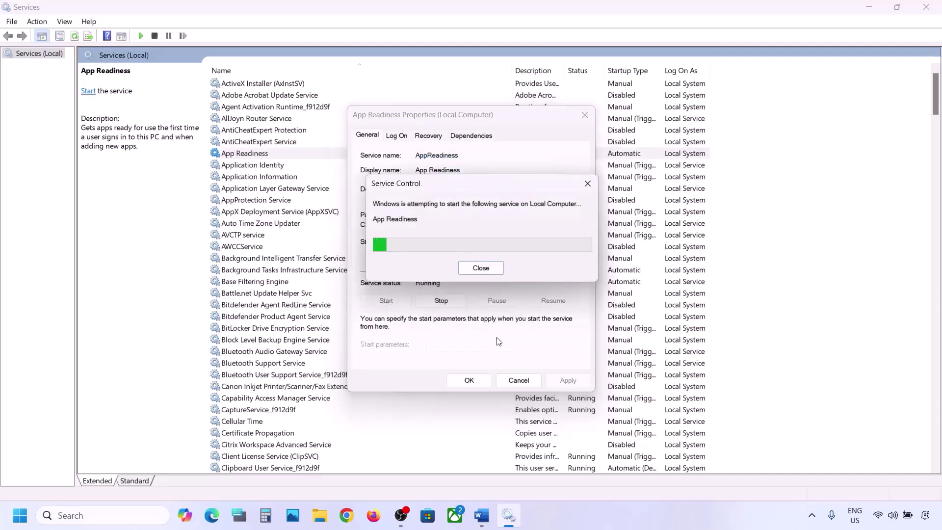
left_click(472, 380)
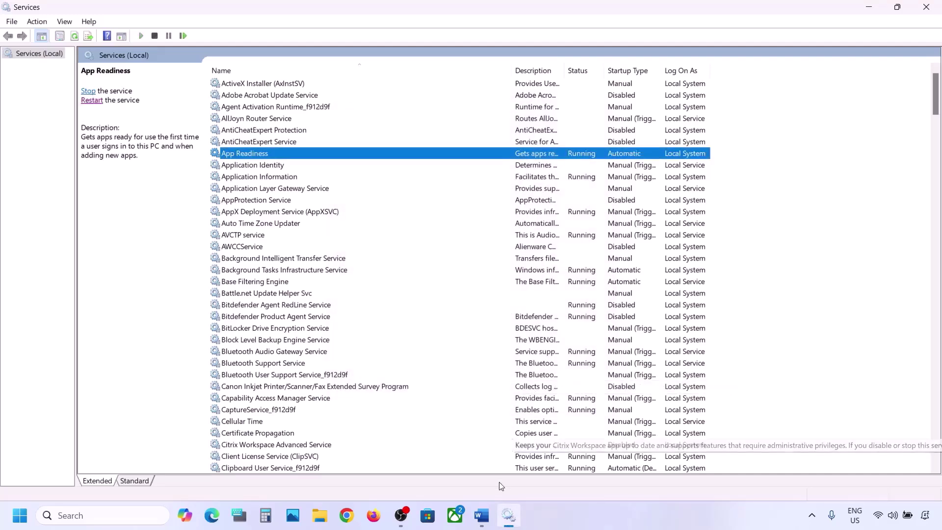
left_click(481, 519)
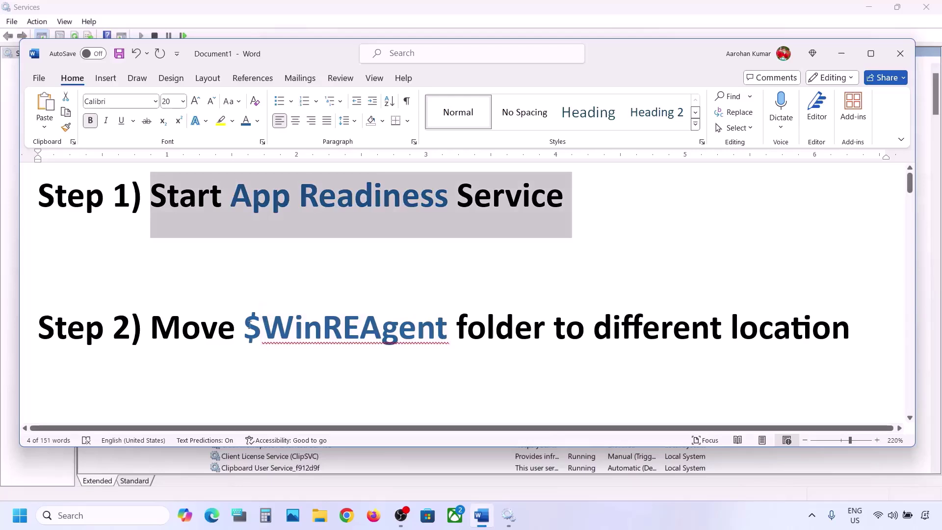
left_click_drag(250, 326, 454, 328)
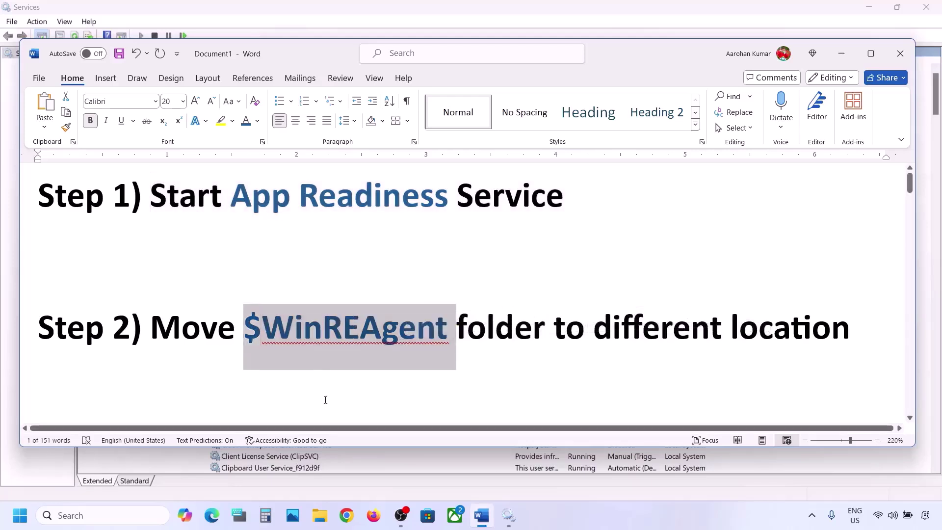
Open the OS (C:) drive in File Explorer and locate the $WinREAgent folder
left_click(319, 515)
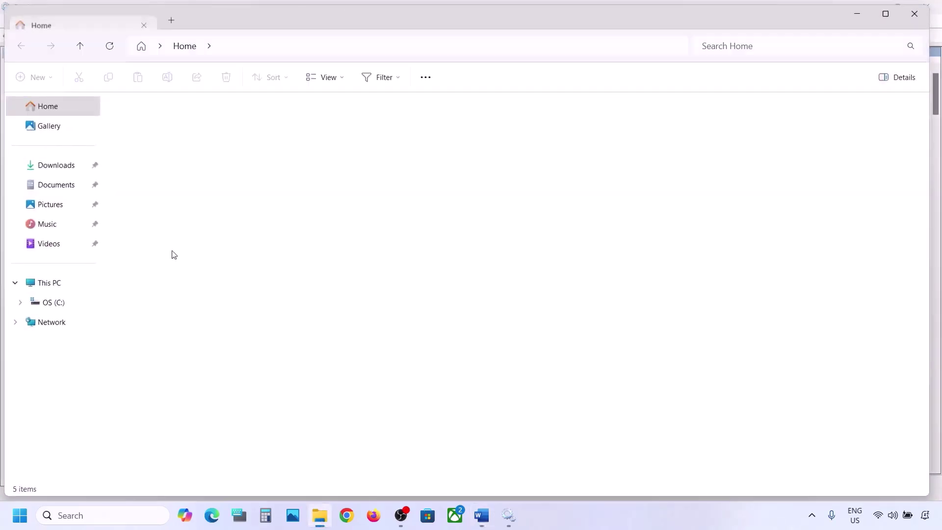
left_click(65, 284)
left_click(190, 138)
double_click(190, 138)
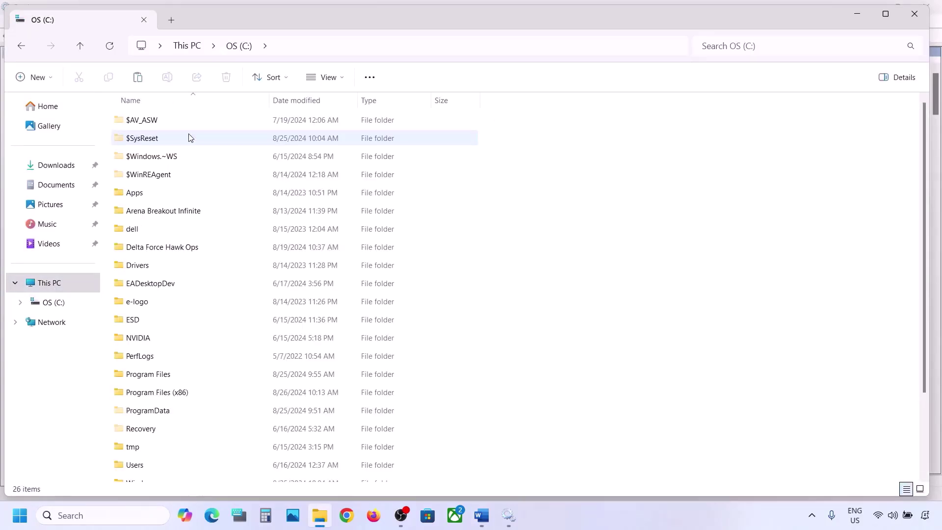
left_click(161, 178)
mouse_move(167, 180)
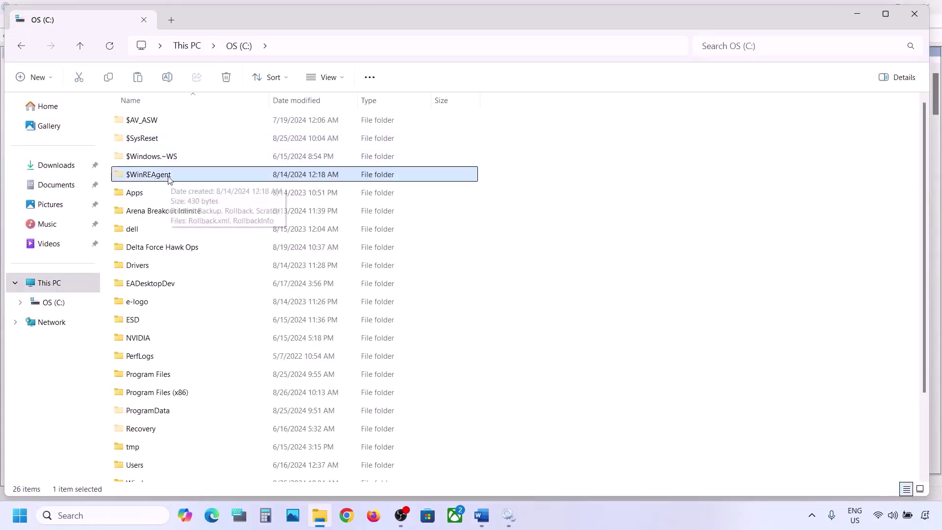
left_click(339, 77)
mouse_move(349, 306)
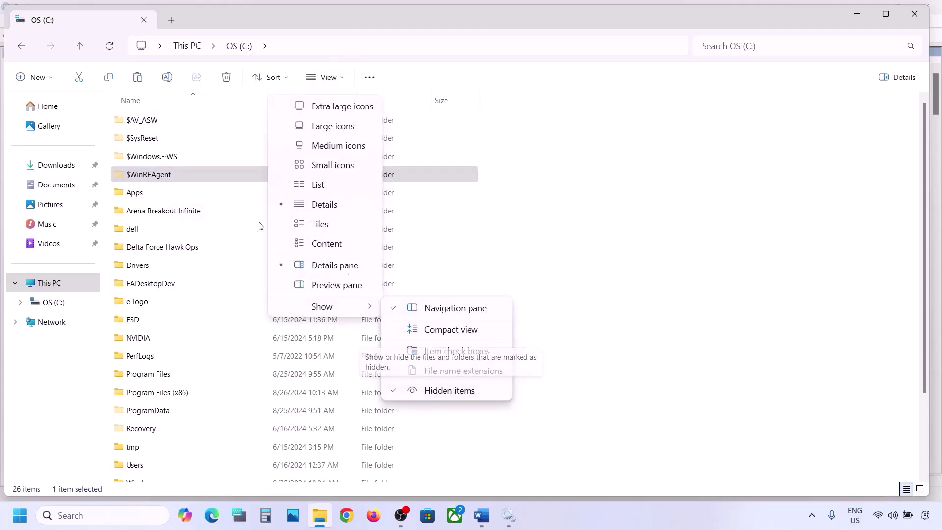
left_click(153, 176)
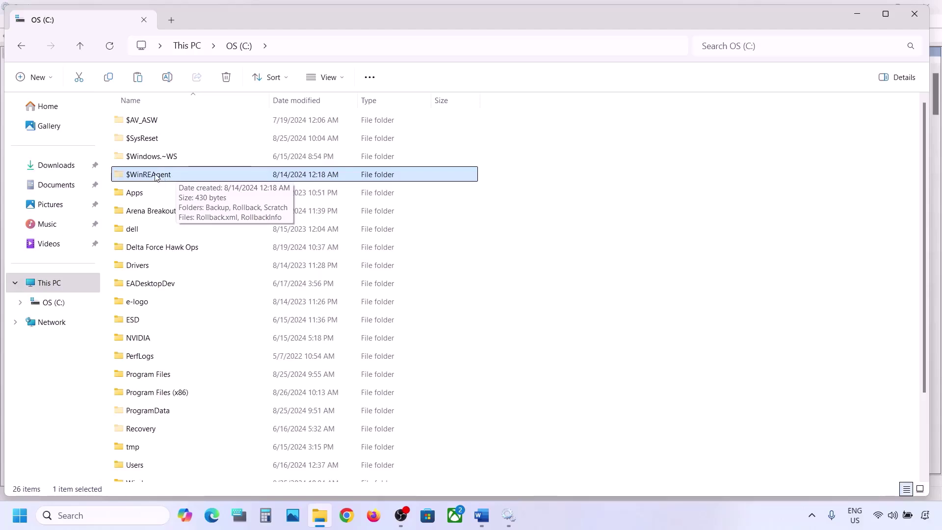
Copy the $WinREAgent folder onto the desktop
right_click(156, 177)
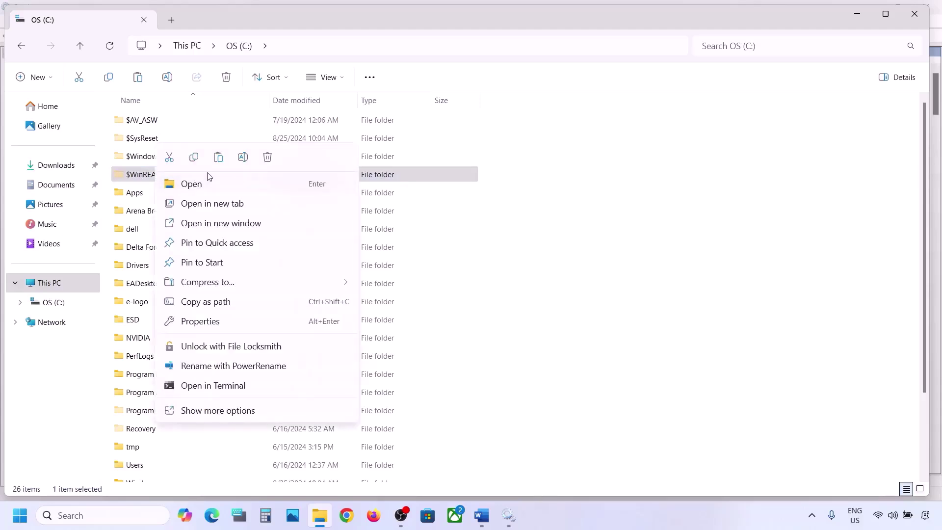
left_click(195, 158)
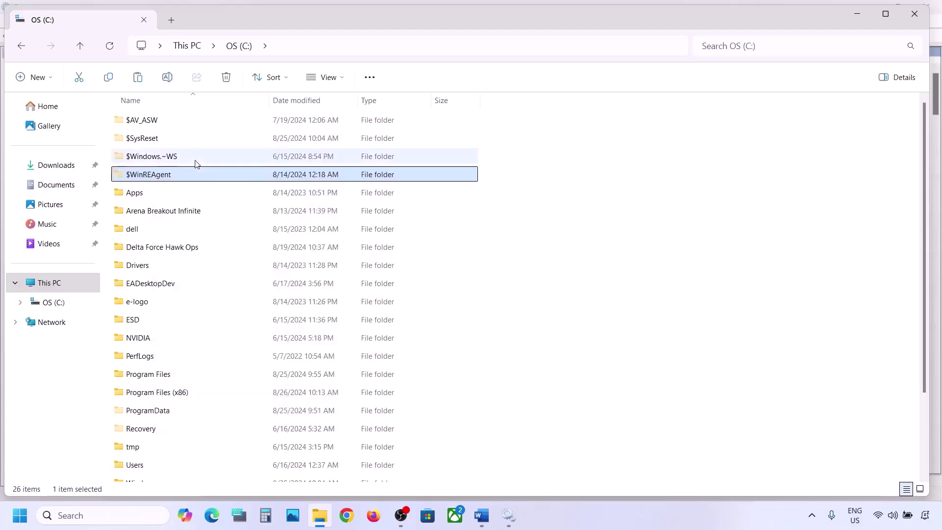
key("super+d")
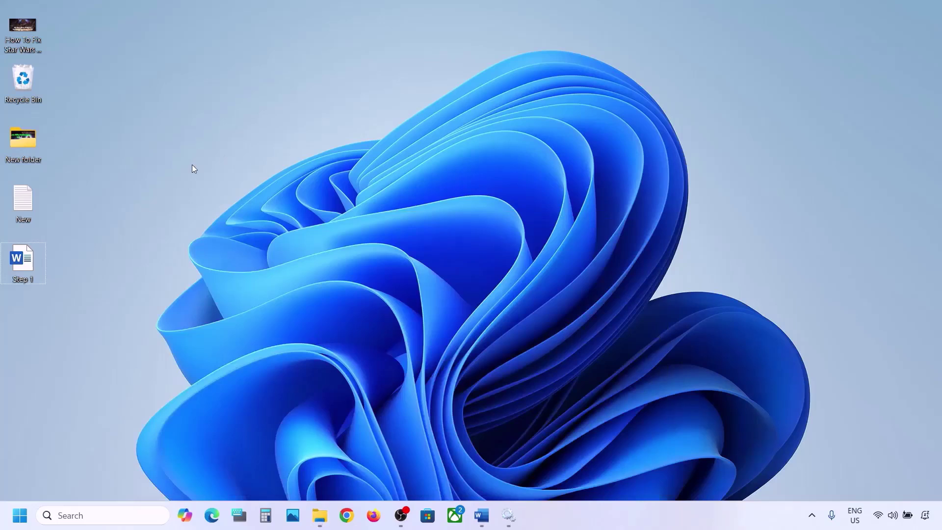
key("ctrl+v")
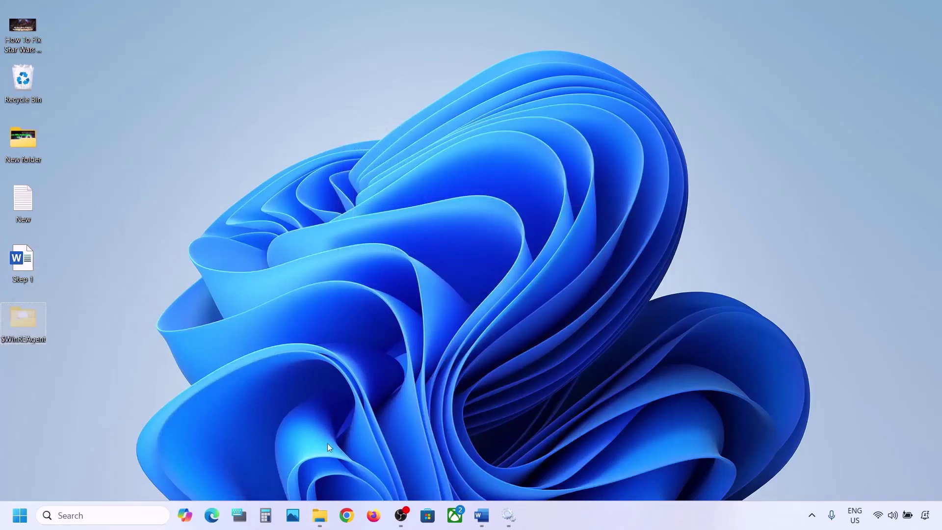
Delete the original $WinREAgent folder from the C: drive
left_click(320, 515)
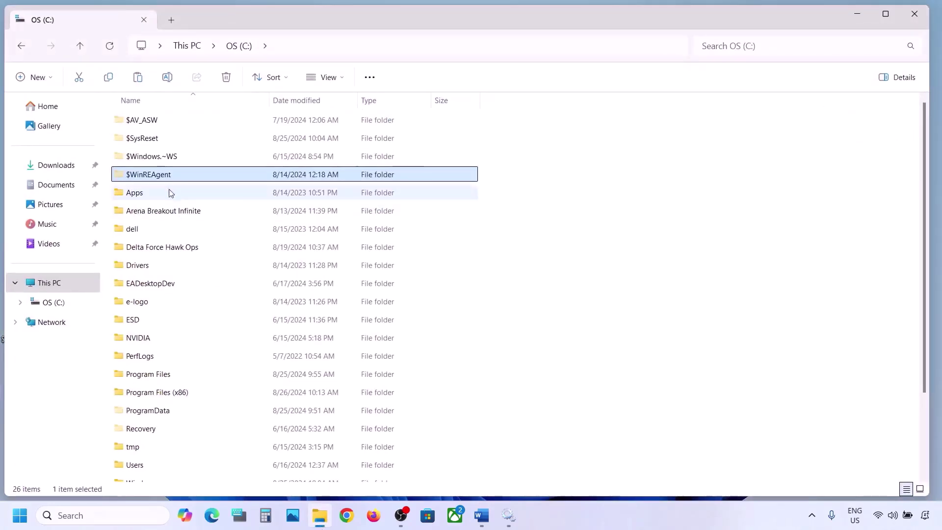
right_click(154, 175)
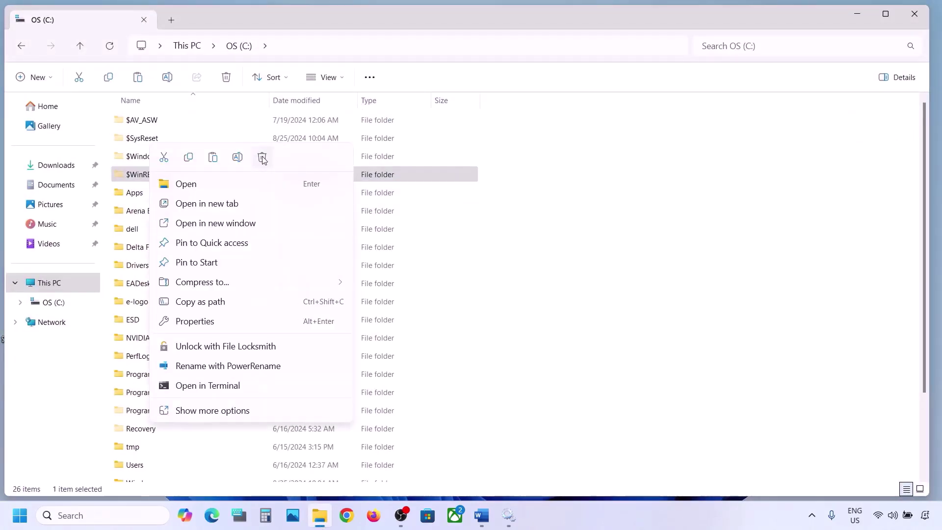
left_click(263, 158)
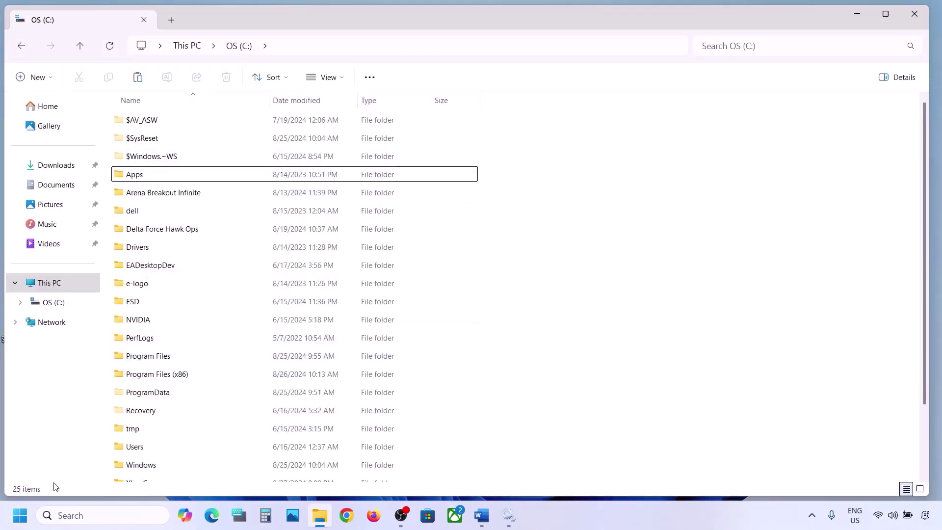
key("super+i")
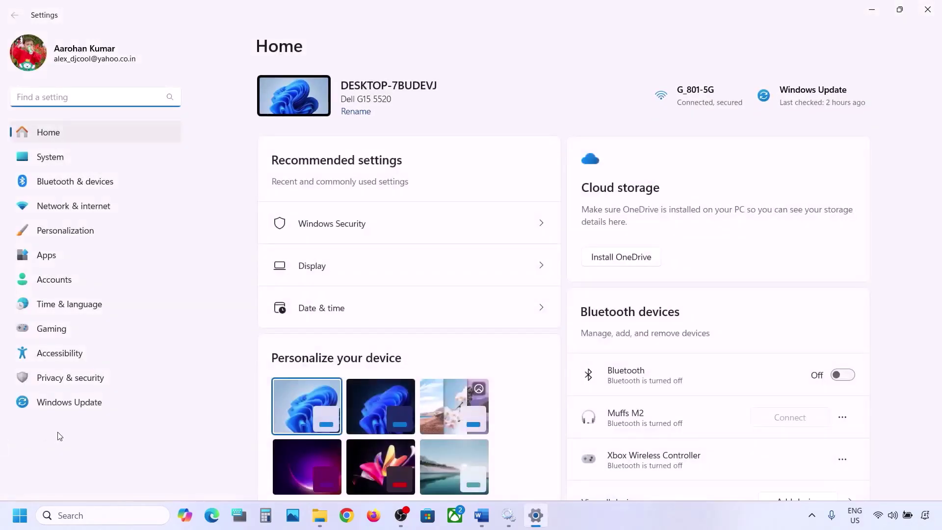
Check the Windows Update settings page, then clear the windows away to reveal the desktop
left_click(72, 403)
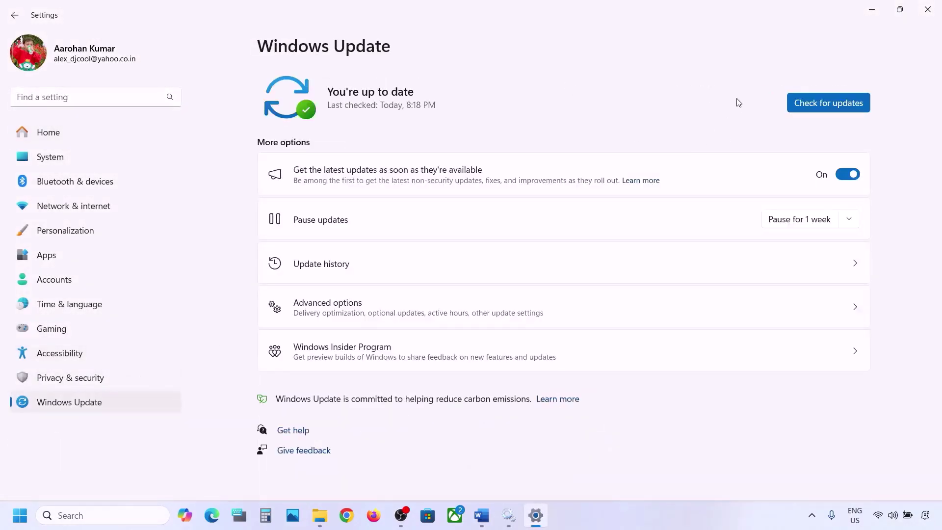
left_click(880, 8)
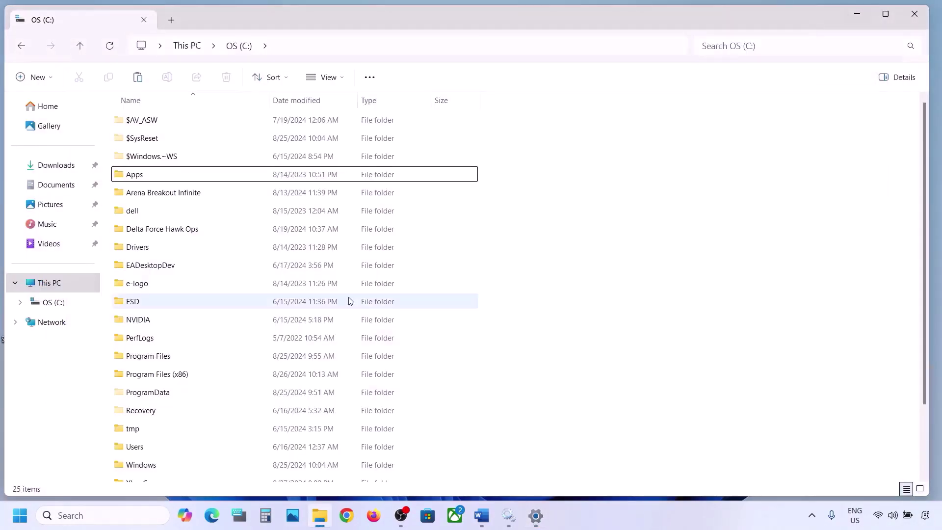
left_click(855, 13)
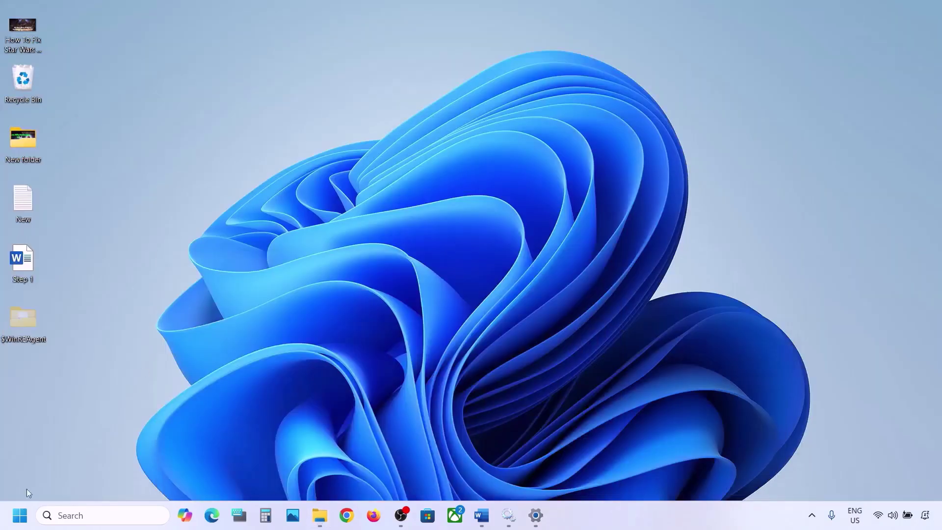
left_click(20, 515)
left_click(356, 472)
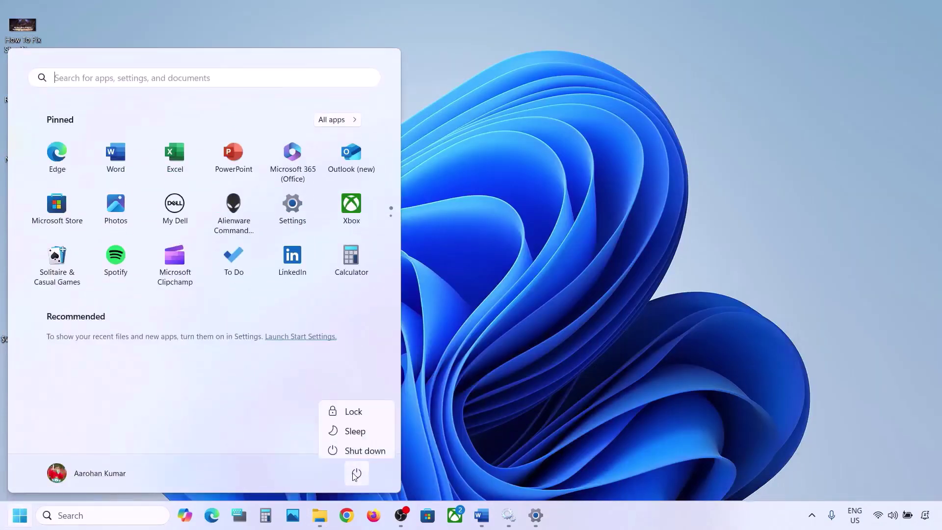
left_click(515, 363)
left_click(516, 363)
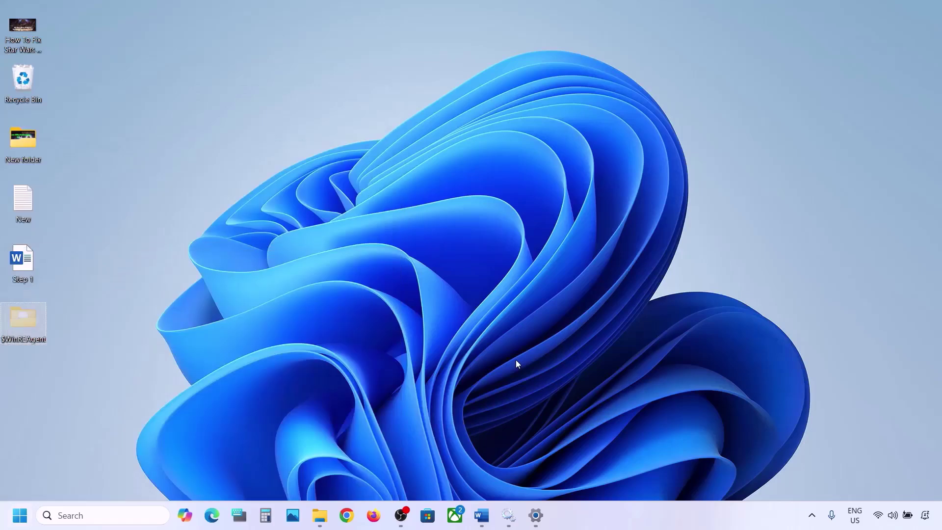
Cut the $WinREAgent folder from the desktop and paste it into OS (C:)
right_click(22, 320)
left_click(40, 329)
left_click(326, 524)
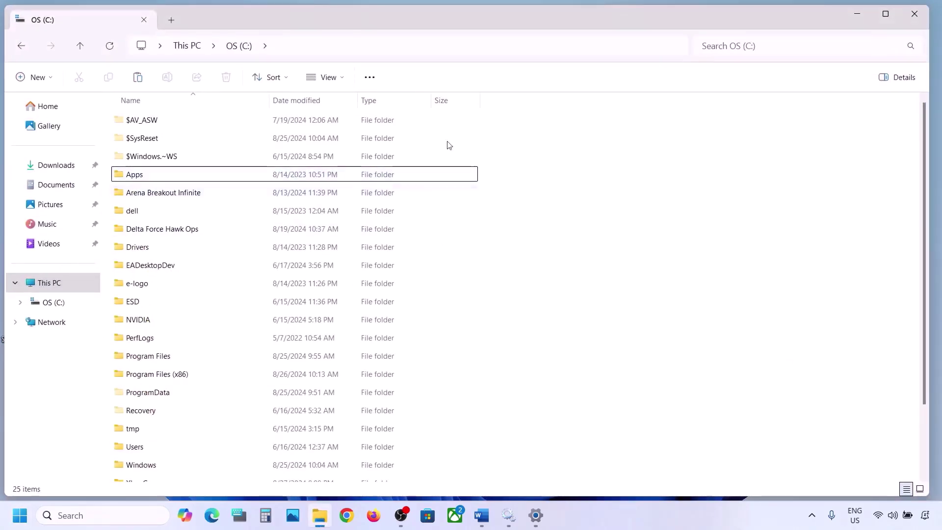
key("ctrl+v")
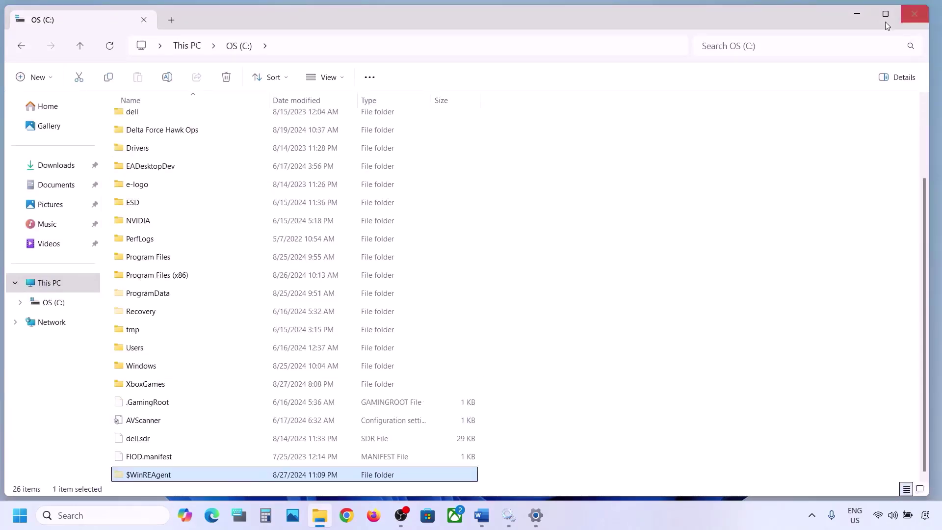
left_click(856, 15)
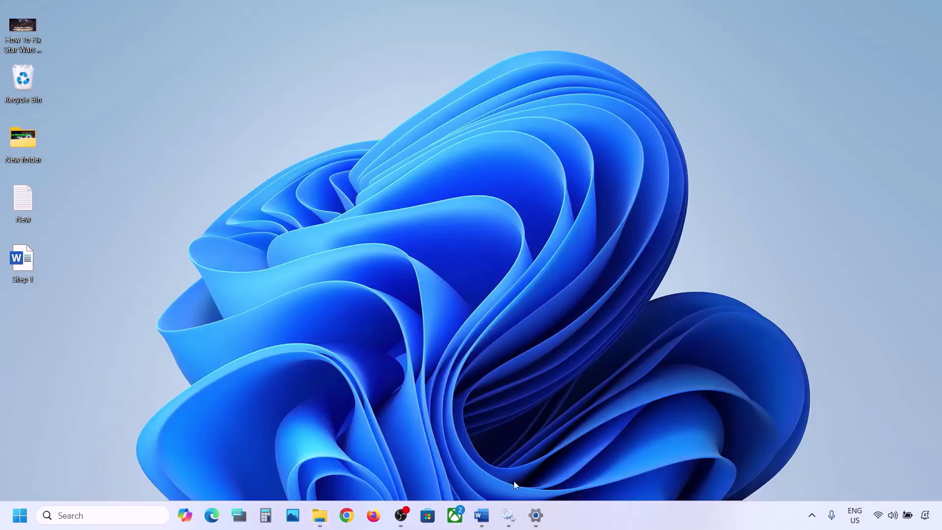
left_click(481, 515)
Find the Run Update Troubleshooter step in the Word notes
scroll(299, 288, "down", 3)
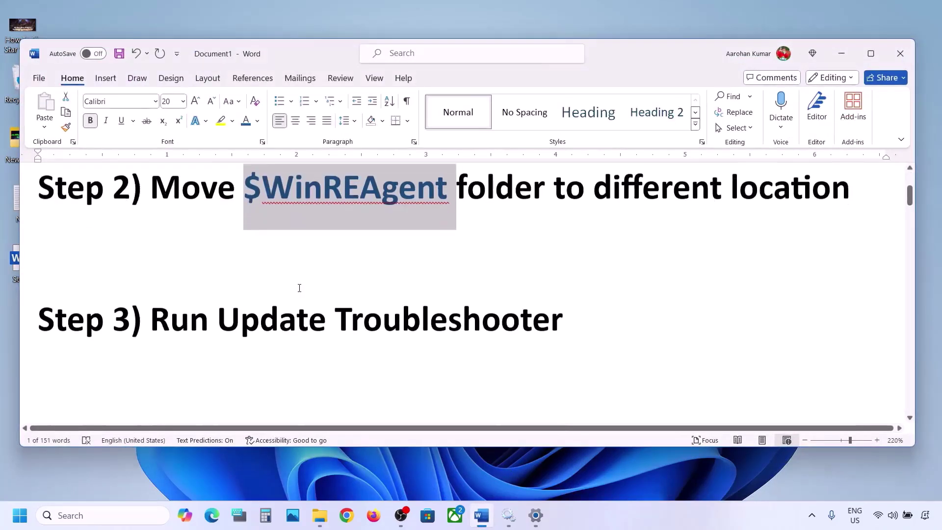
scroll(283, 286, "down", 1)
left_click_drag(172, 276, 564, 281)
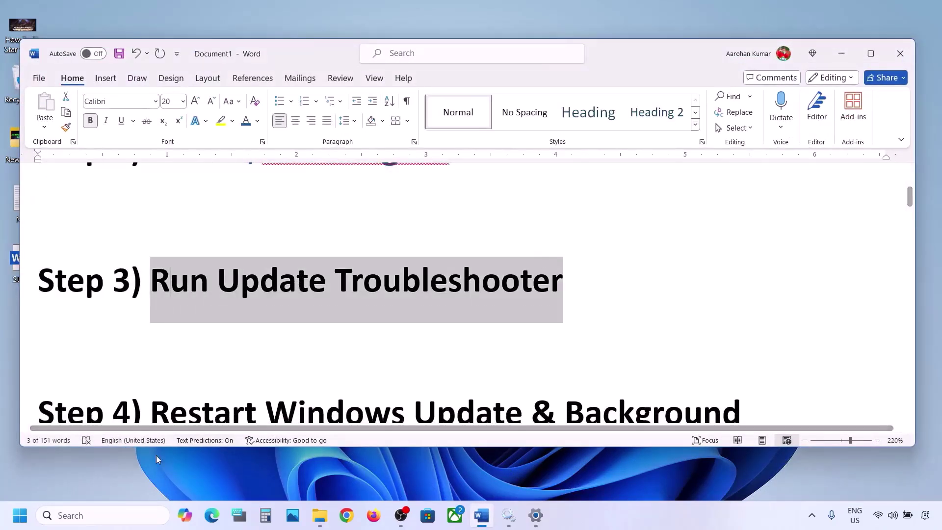
Run the Windows Update troubleshooter under System > Troubleshoot > Other troubleshooters
left_click(22, 522)
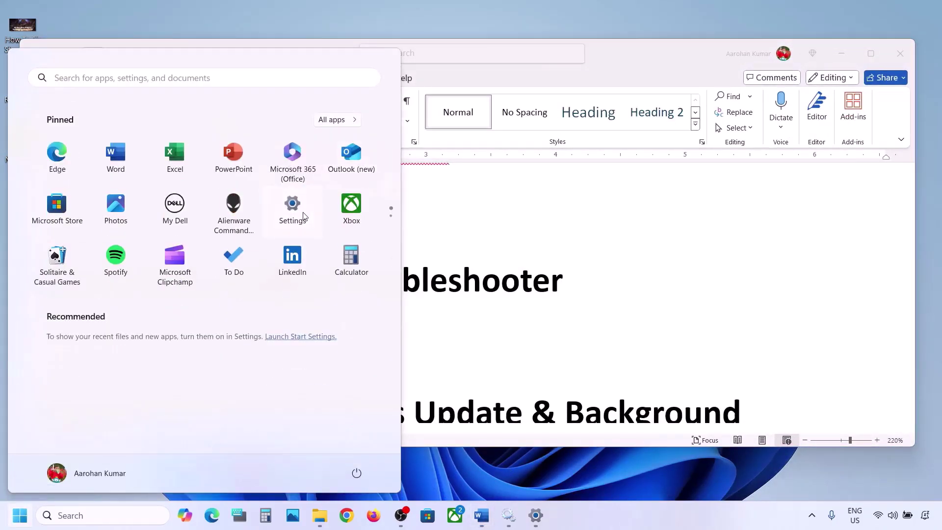
left_click(303, 215)
left_click(86, 157)
scroll(353, 236, "down", 5)
left_click(329, 357)
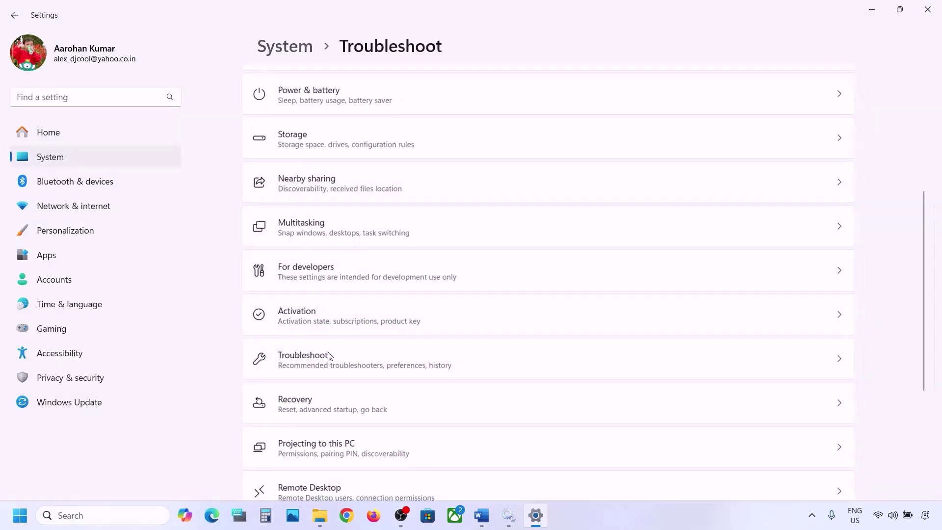
left_click(336, 207)
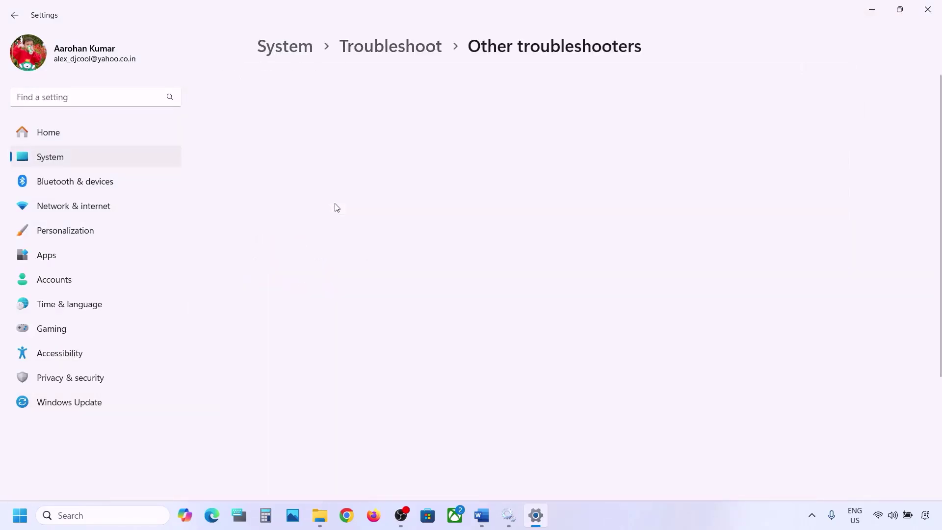
scroll(337, 207, "down", 1)
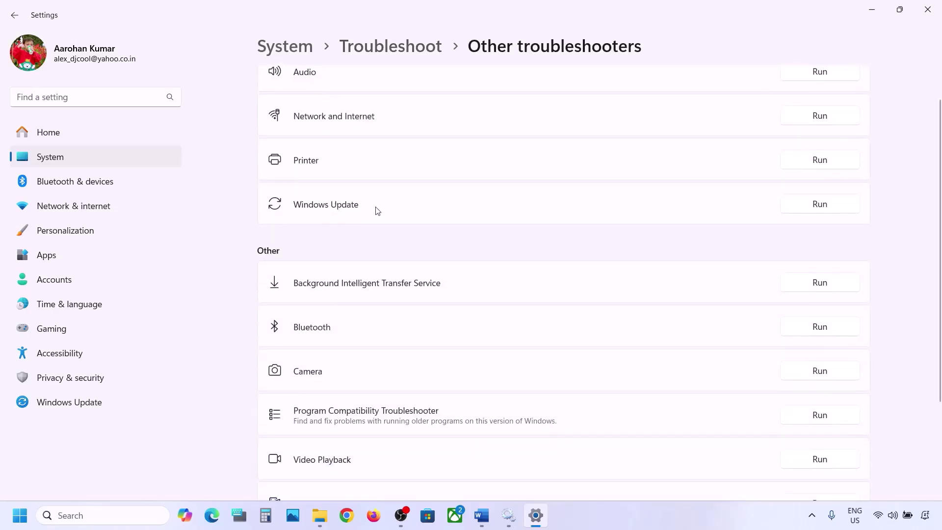
left_click(820, 205)
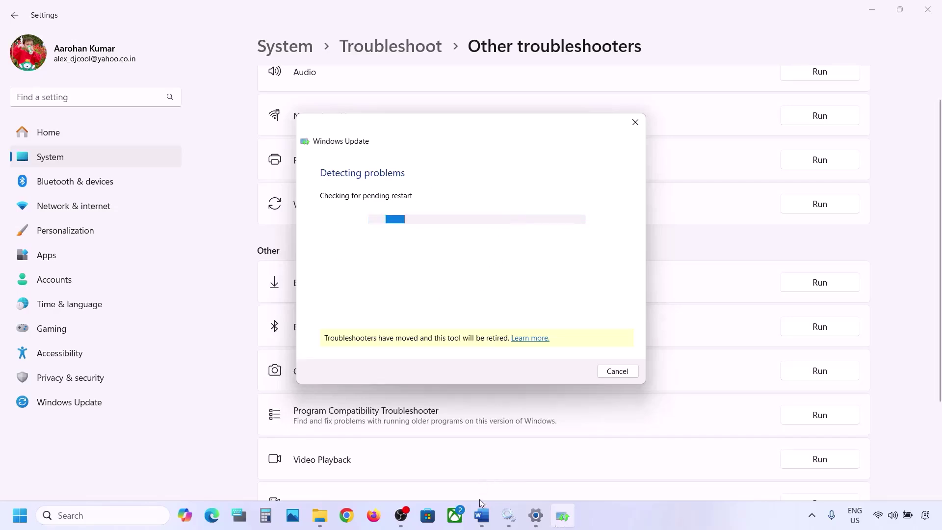
Return to the Word notes and select the Step 4 heading
left_click(481, 515)
scroll(337, 319, "down", 3)
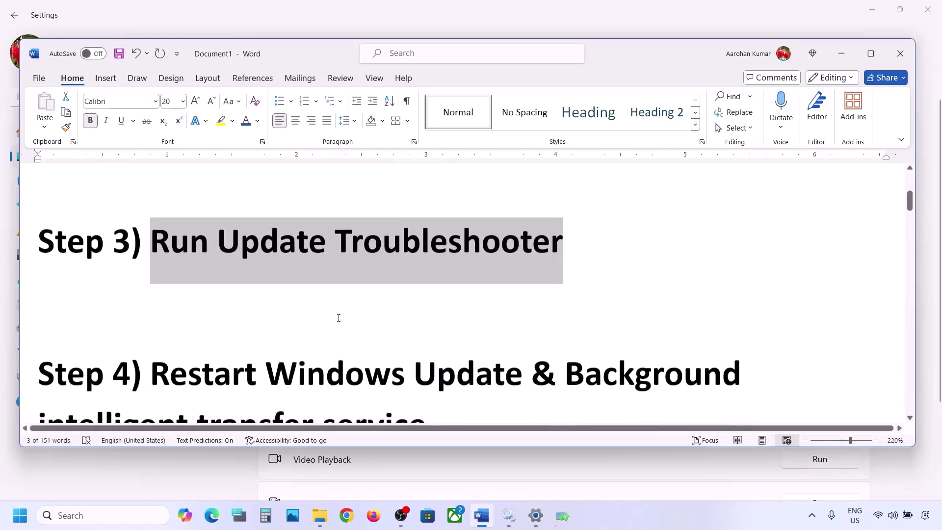
left_click_drag(156, 274, 405, 319)
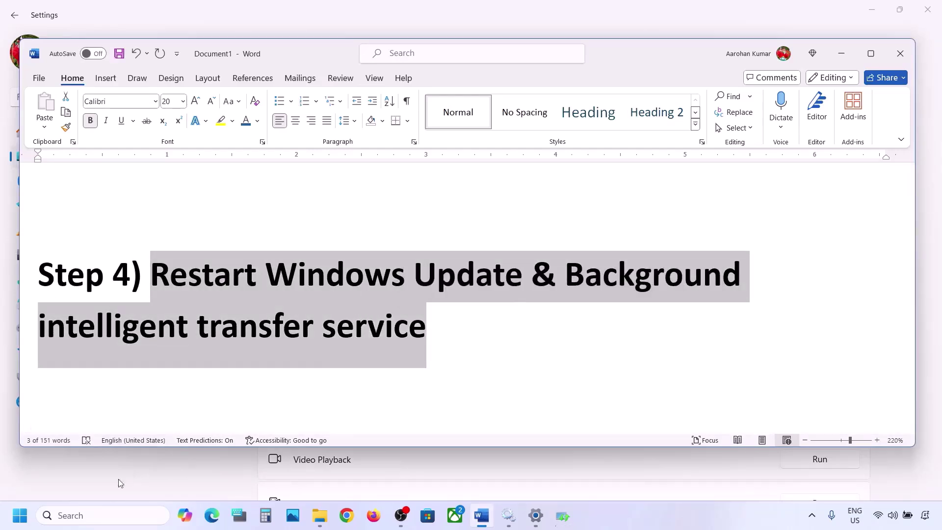
left_click(84, 513)
Open Services from search and select the Windows Update service
type("servic")
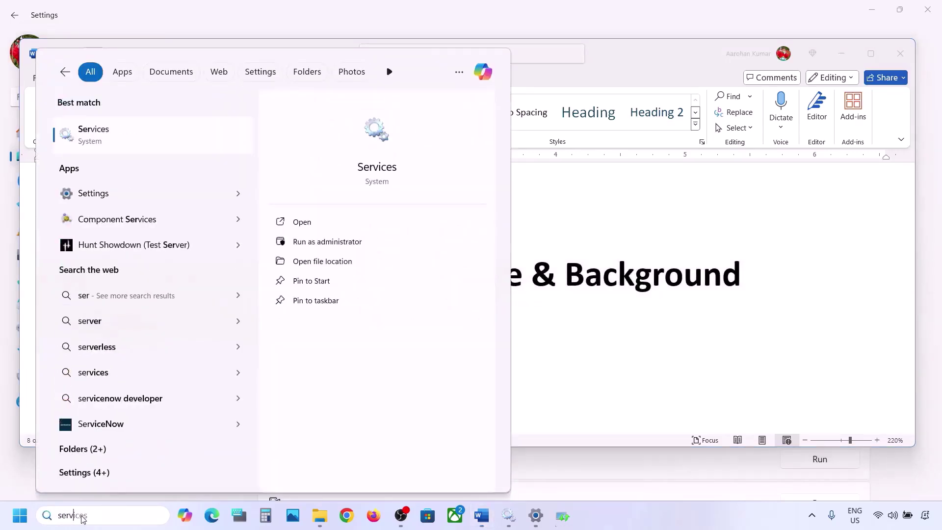
type("es")
key("Return")
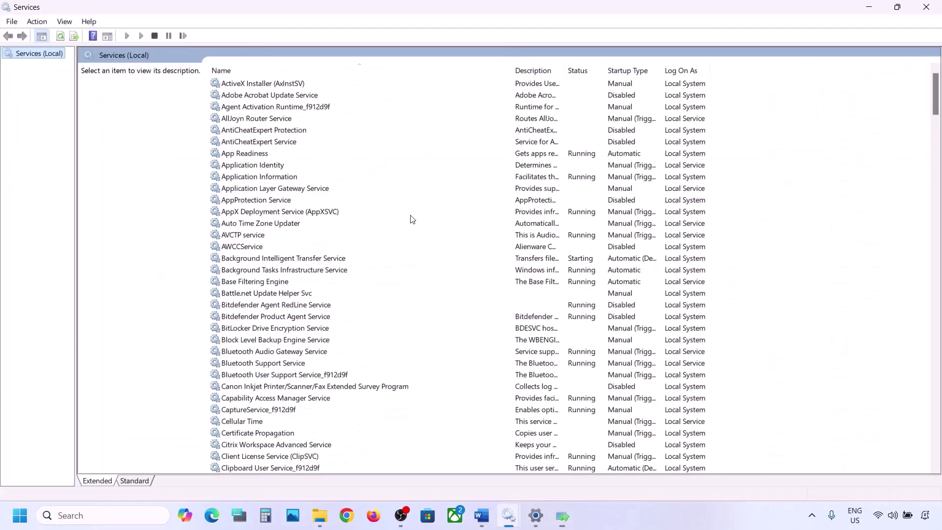
left_click(273, 281)
key("w")
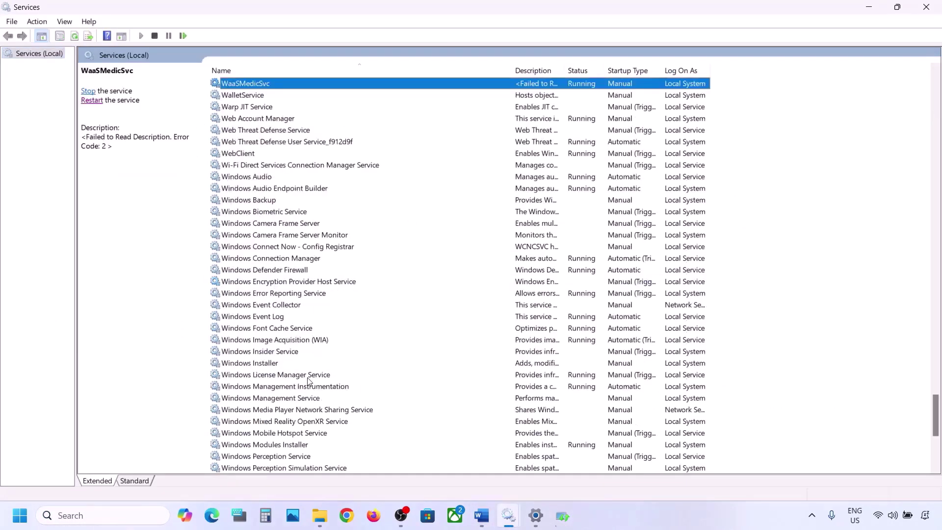
scroll(308, 381, "down", 7)
left_click(254, 319)
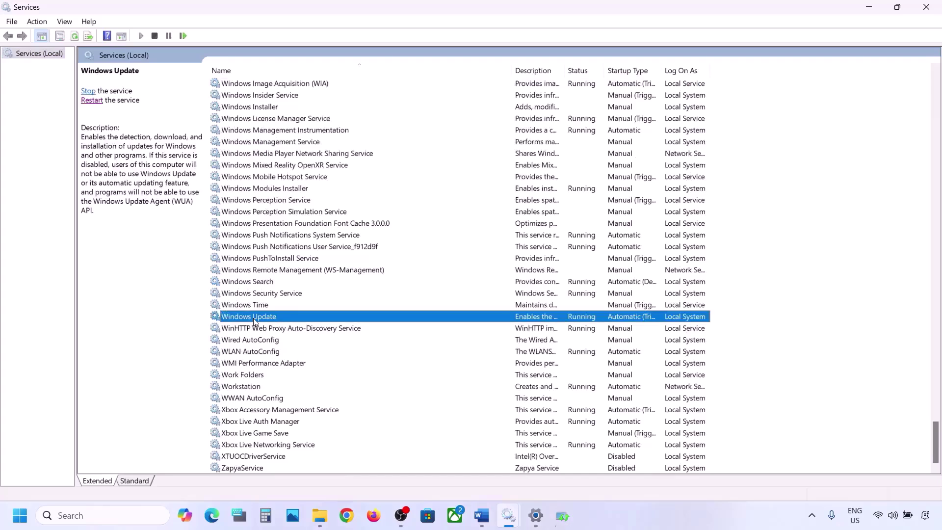
Keep Windows Update on Automatic startup and restart the service
double_click(308, 319)
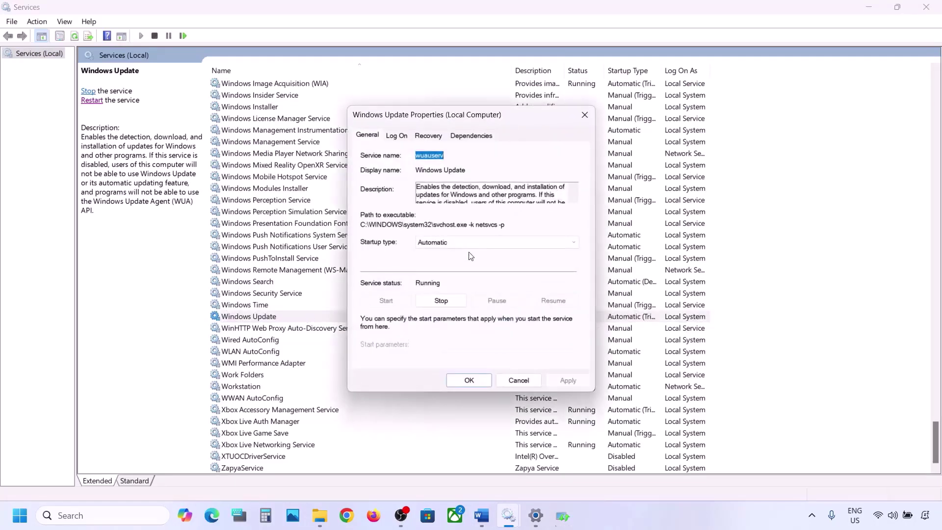
left_click(457, 243)
left_click(452, 262)
left_click(553, 382)
left_click(450, 379)
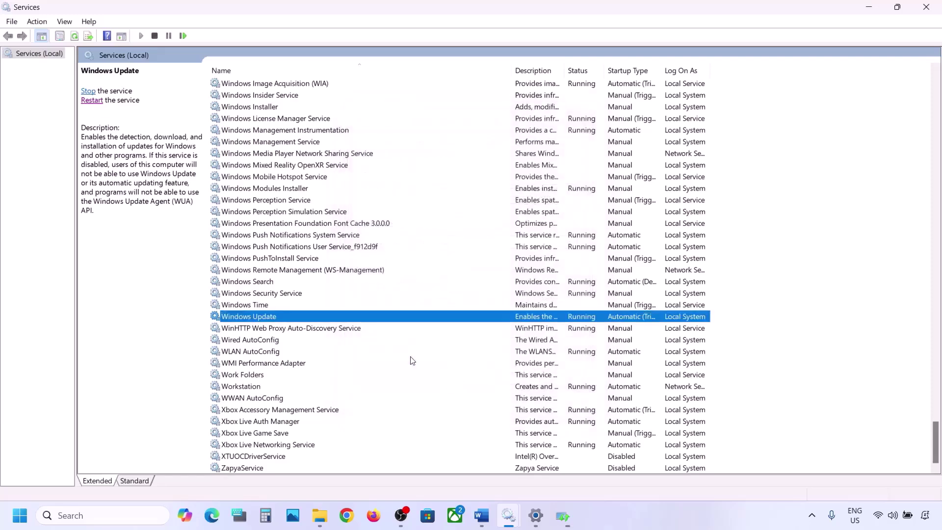
right_click(255, 319)
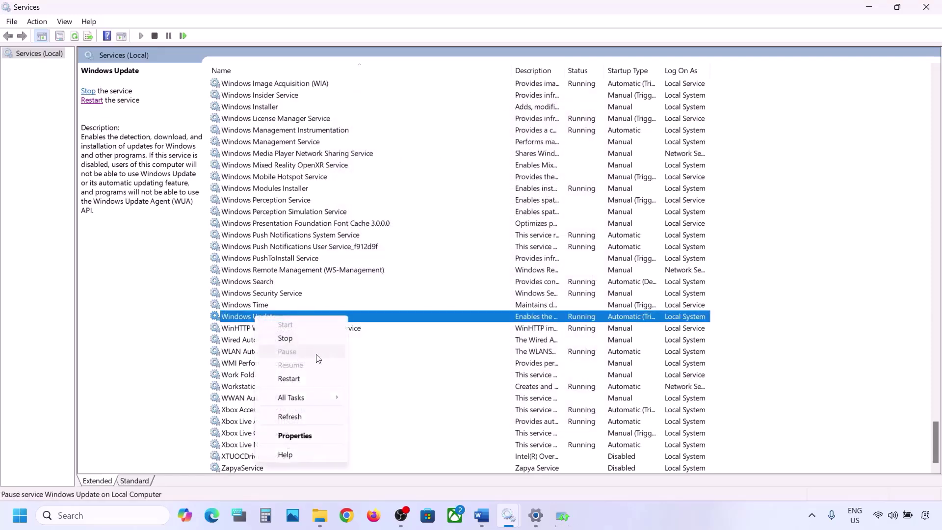
left_click(298, 377)
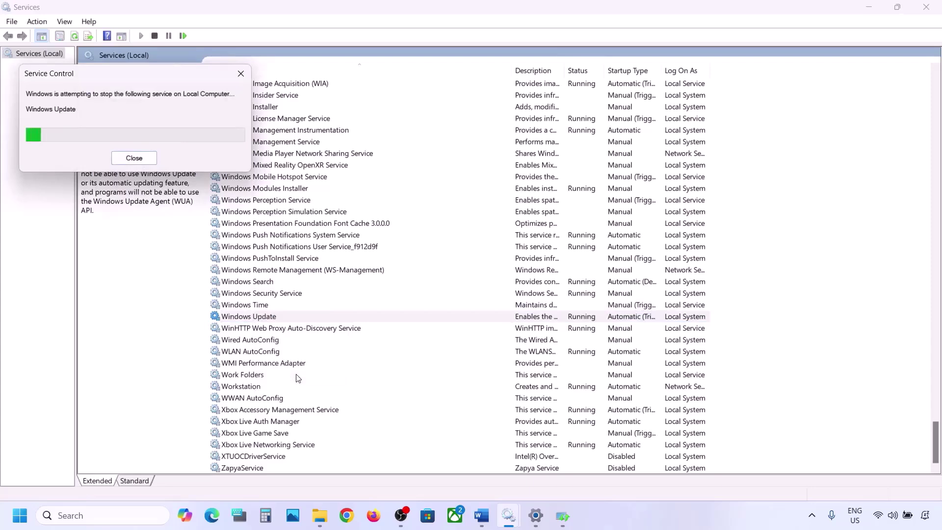
left_click(277, 246)
Set the Background Intelligent Transfer Service startup type to Automatic and apply it
key("b")
scroll(283, 198, "up", 3)
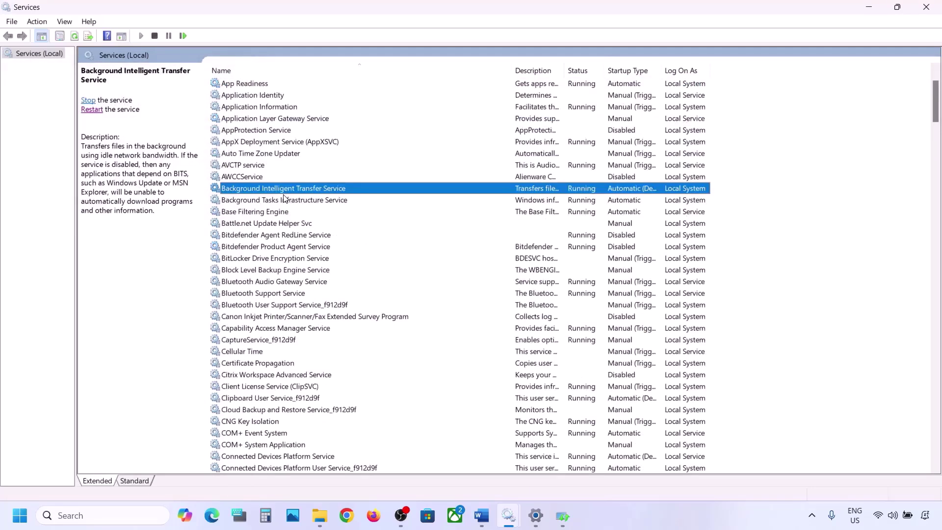
double_click(312, 193)
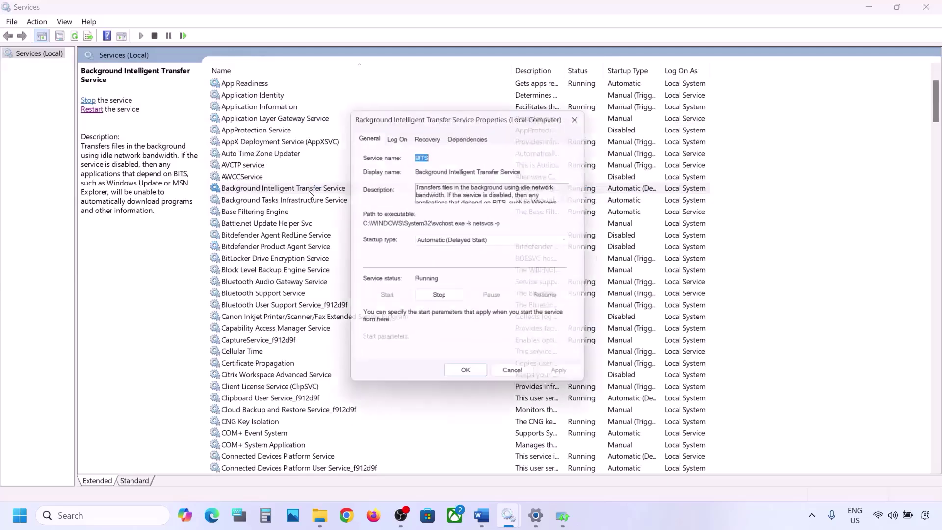
left_click(440, 242)
left_click(441, 262)
left_click(559, 381)
left_click(469, 381)
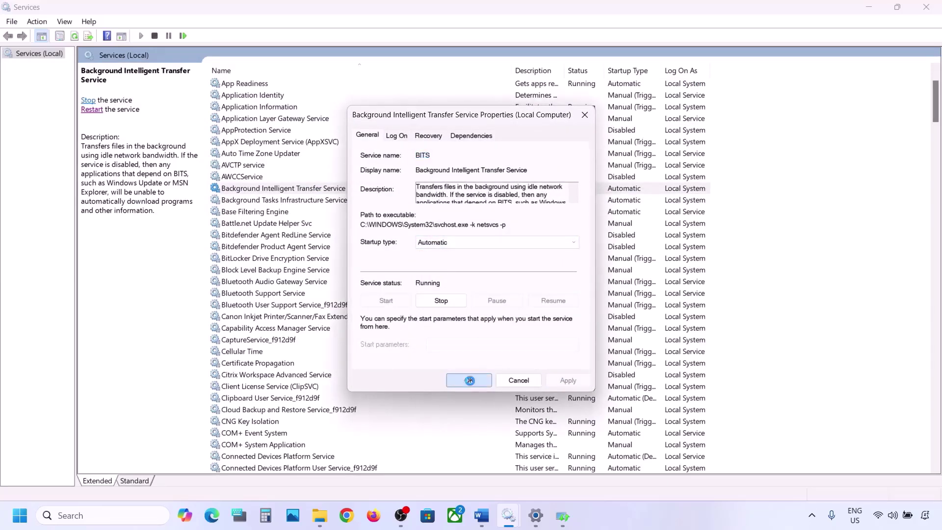
Restart the Background Intelligent Transfer Service and return to the Word notes
right_click(289, 191)
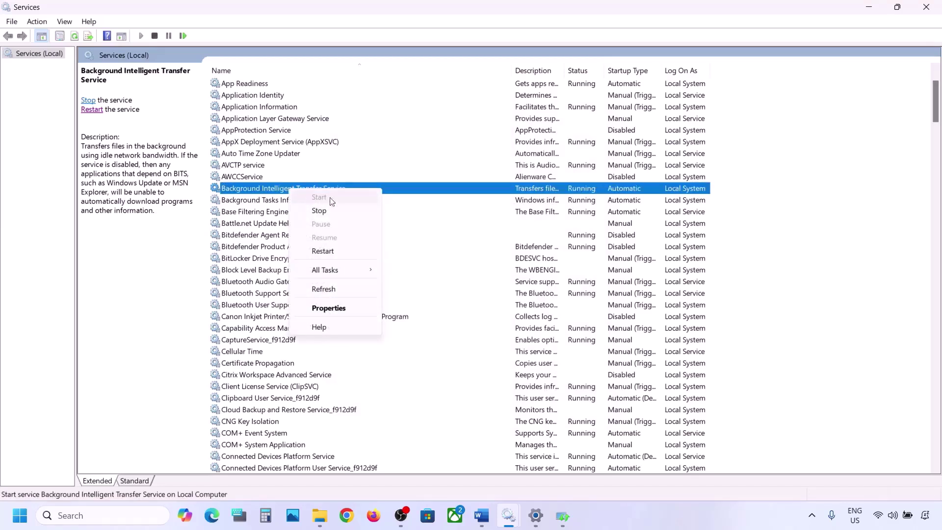
left_click(322, 251)
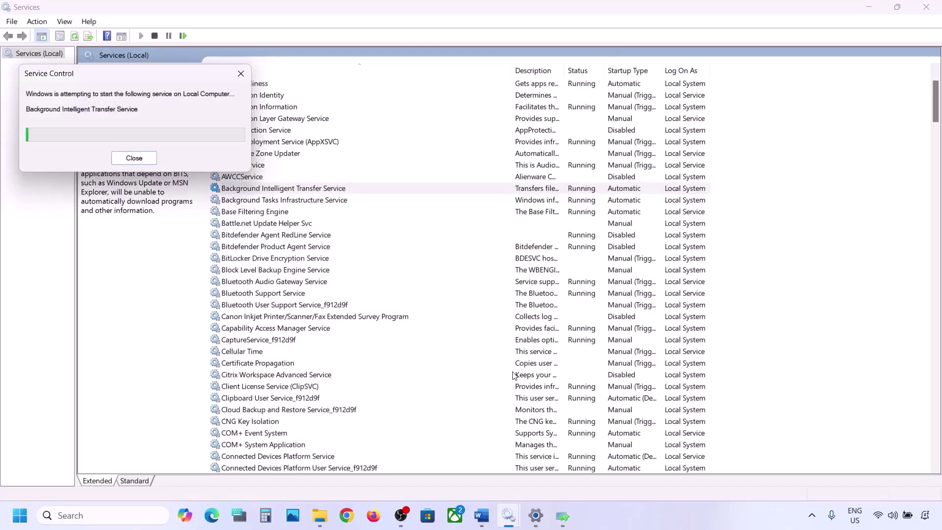
mouse_move(483, 515)
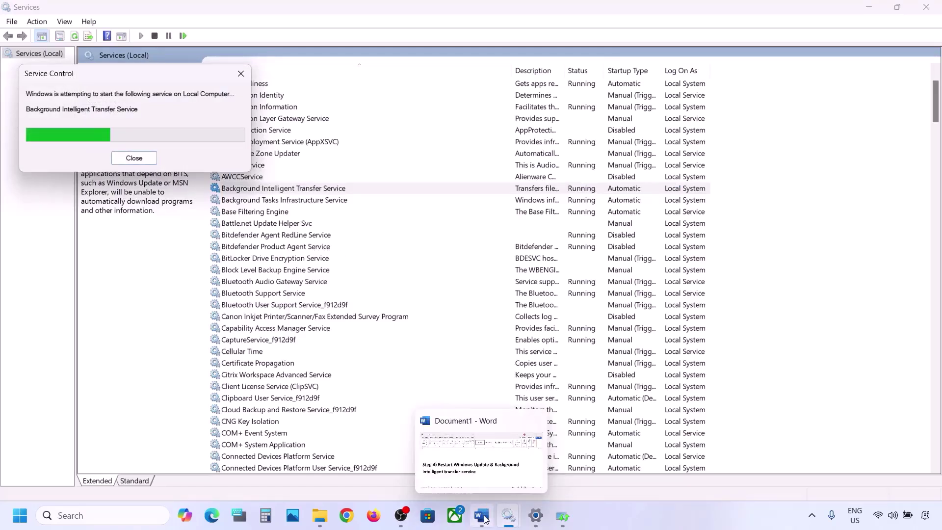
left_click(484, 517)
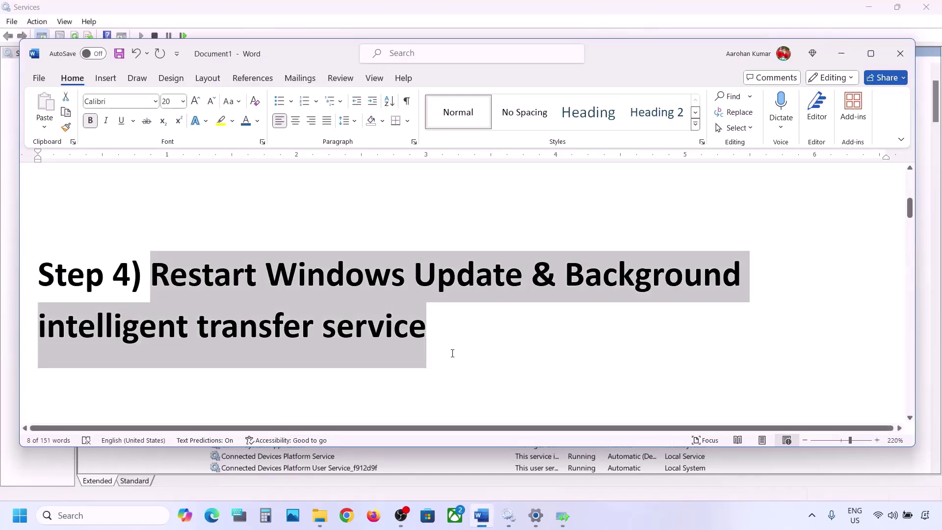
Copy the Step 5 Windows 11 download link from the Word notes
scroll(452, 353, "down", 5)
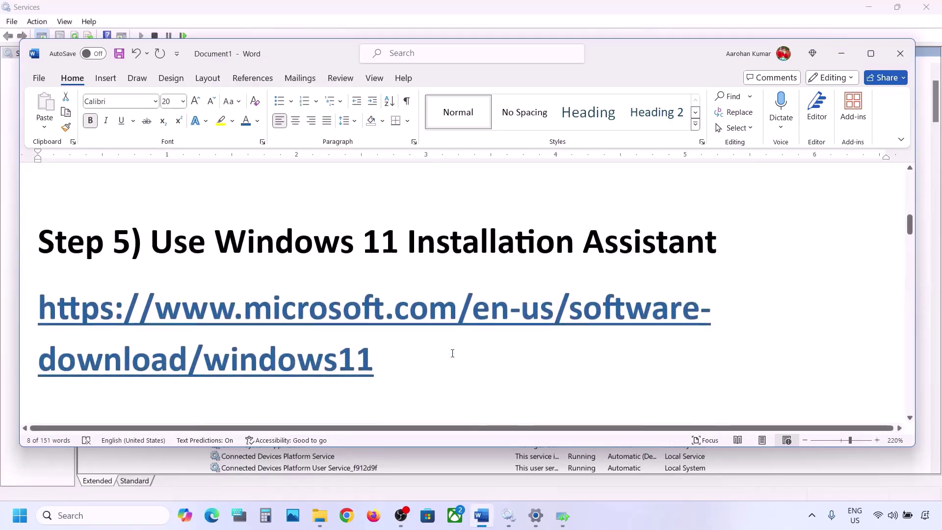
left_click_drag(391, 367, 39, 313)
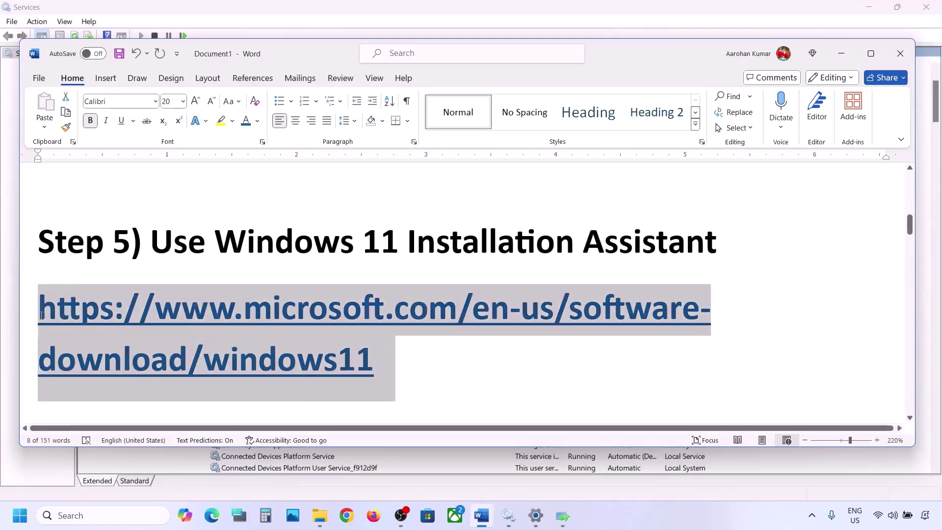
right_click(40, 313)
left_click(92, 230)
Load the Download Windows 11 page and download the Windows 11 Installation Assistant
left_click(346, 515)
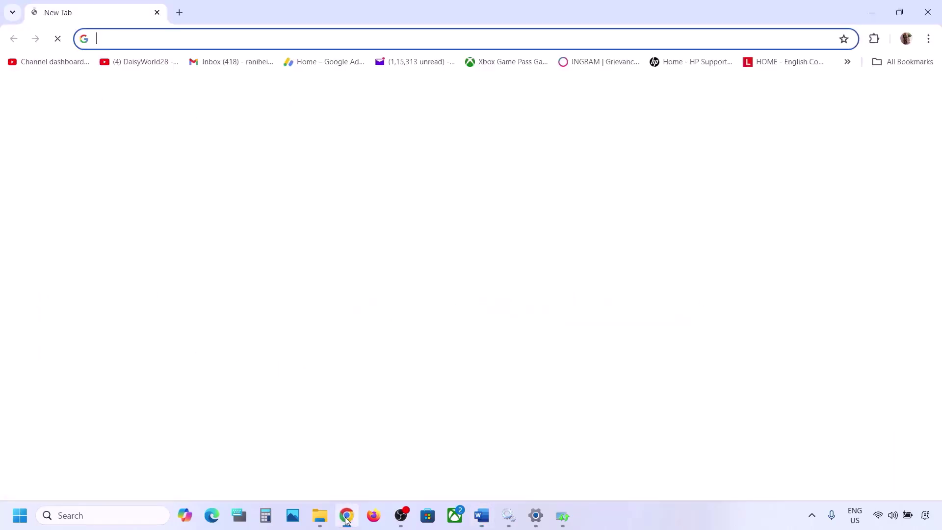
key("ctrl+v")
key("Return")
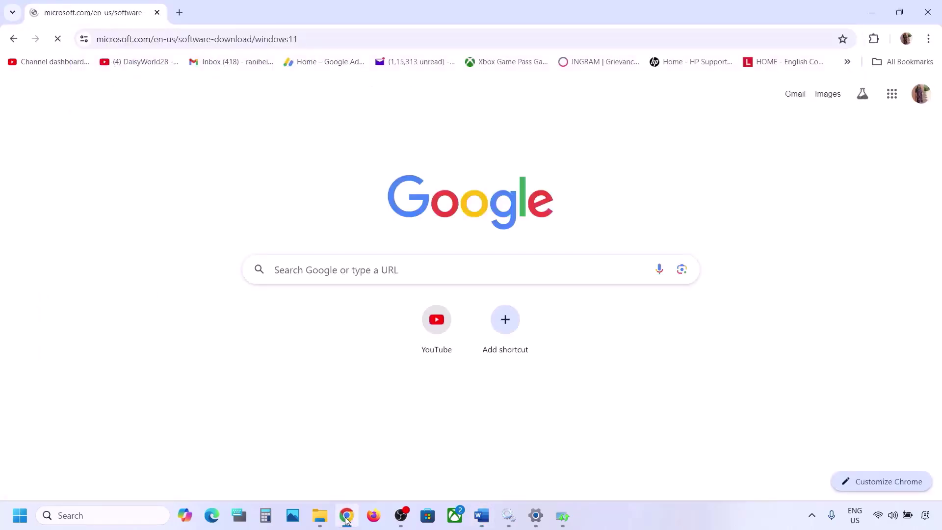
scroll(399, 330, "down", 1)
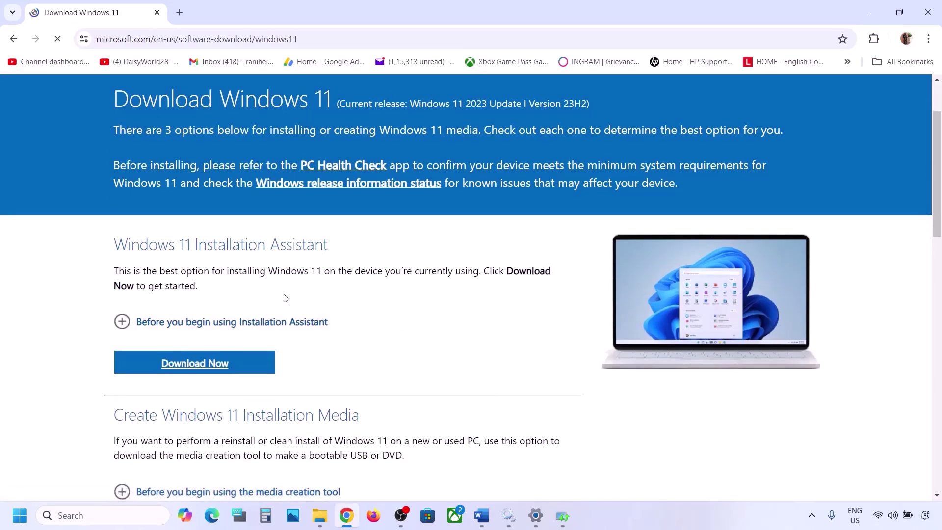
left_click(200, 362)
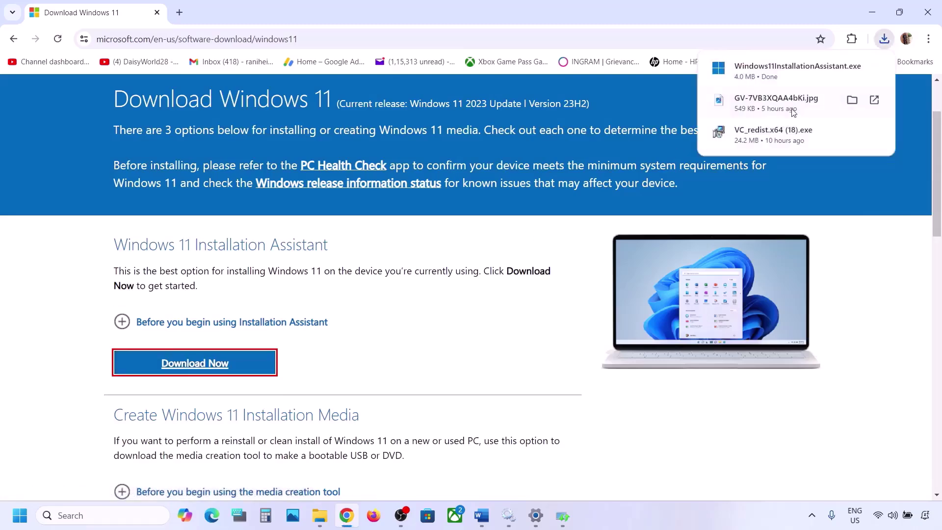
Run Windows11InstallationAssistant.exe, see the latest Windows 11 is already installed, and close it
left_click(768, 73)
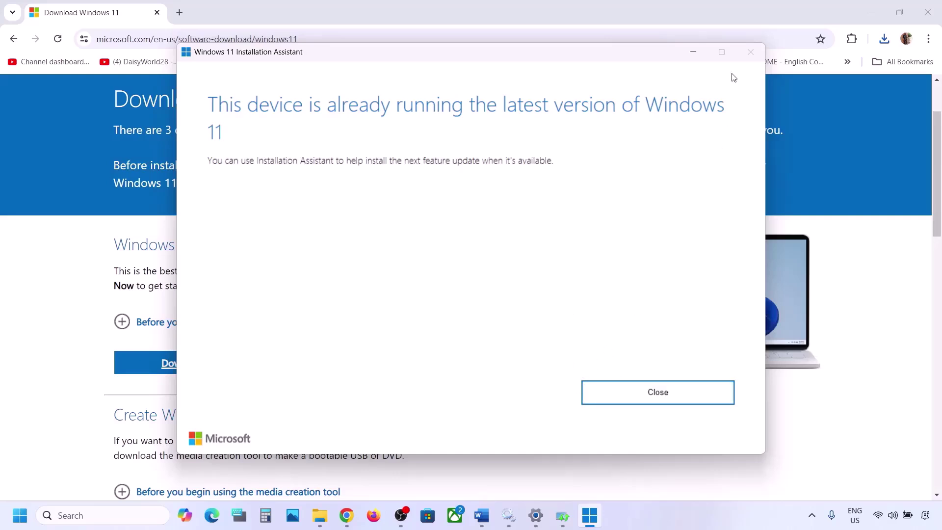
left_click(750, 52)
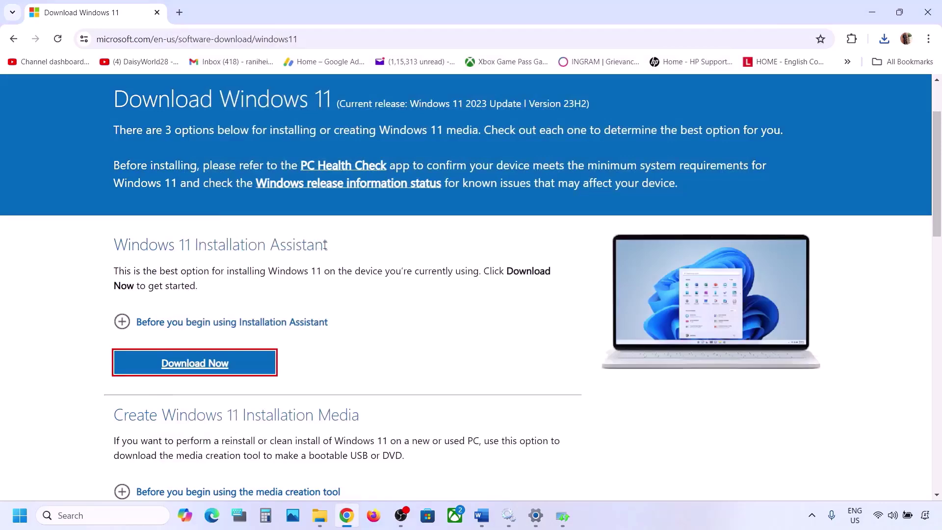
left_click(633, 519)
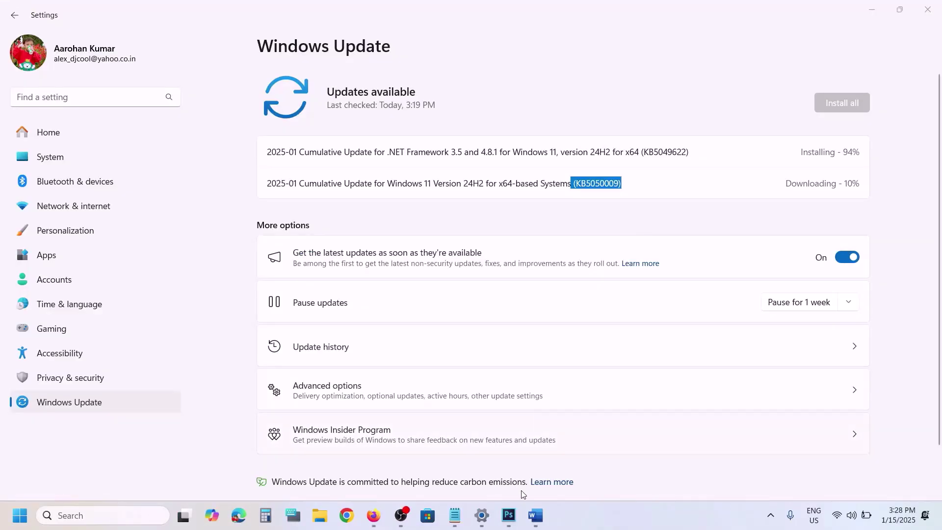
Open the Step 6 Microsoft Update Catalog link in a maximized browser window
left_click(535, 516)
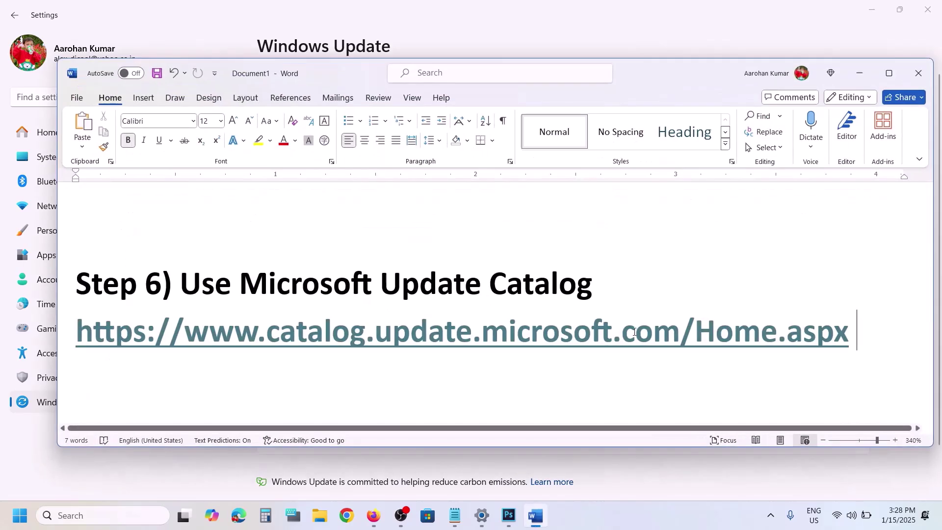
triple_click(870, 328)
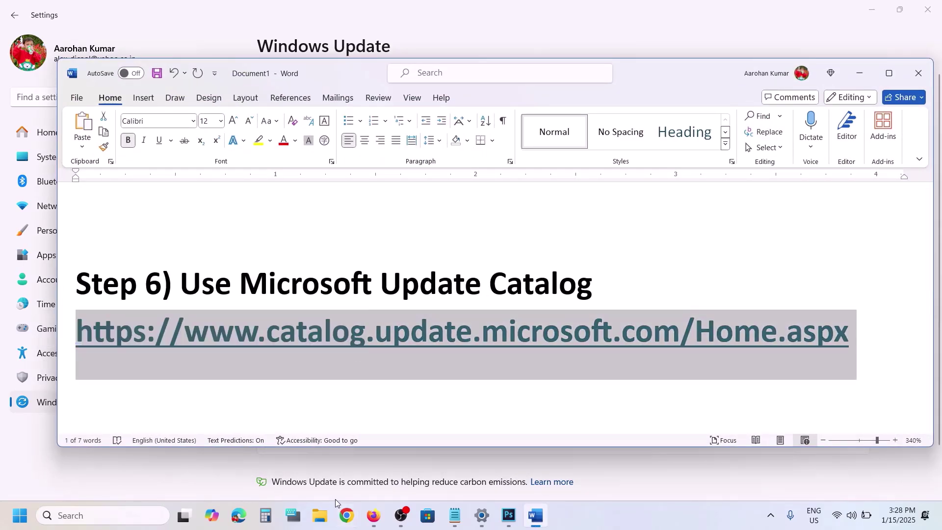
left_click(345, 515)
key("ctrl+v")
key("Return")
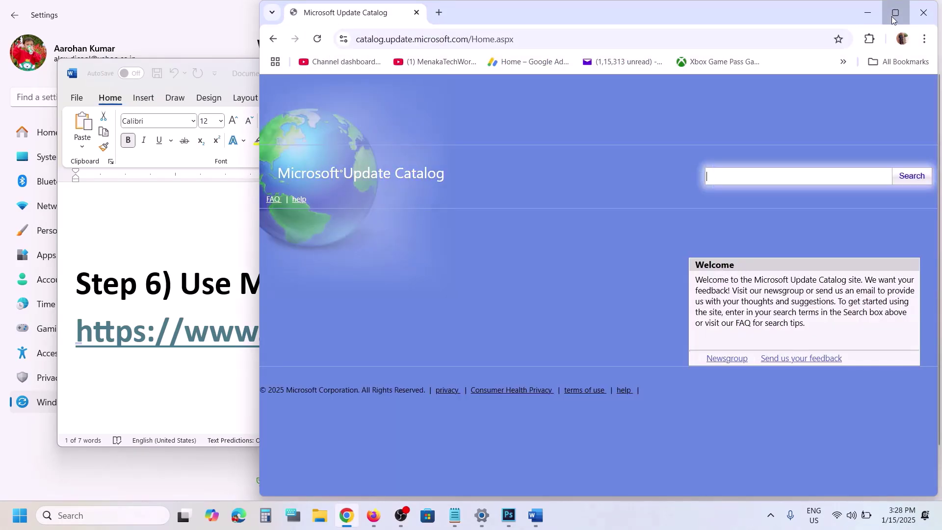
left_click(894, 12)
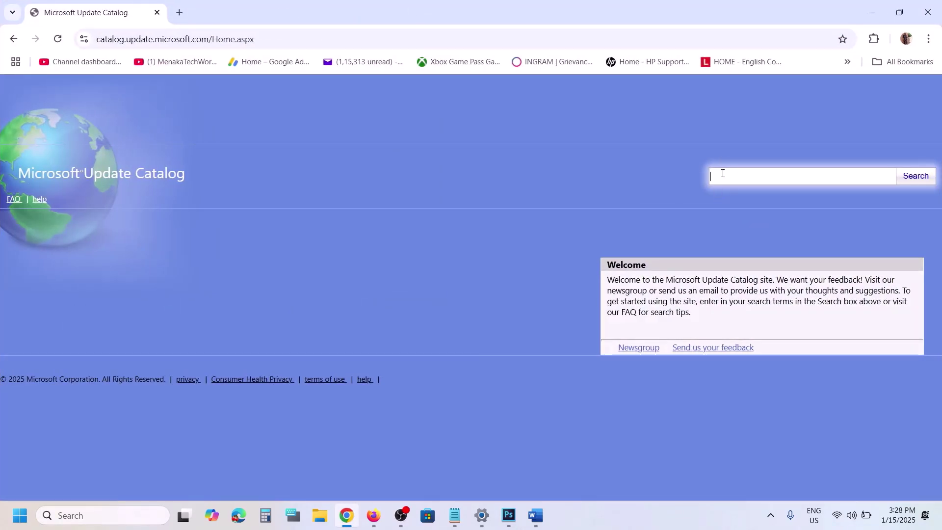
Paste into the Update Catalog search box, then undo the wrongly pasted address
left_click(481, 515)
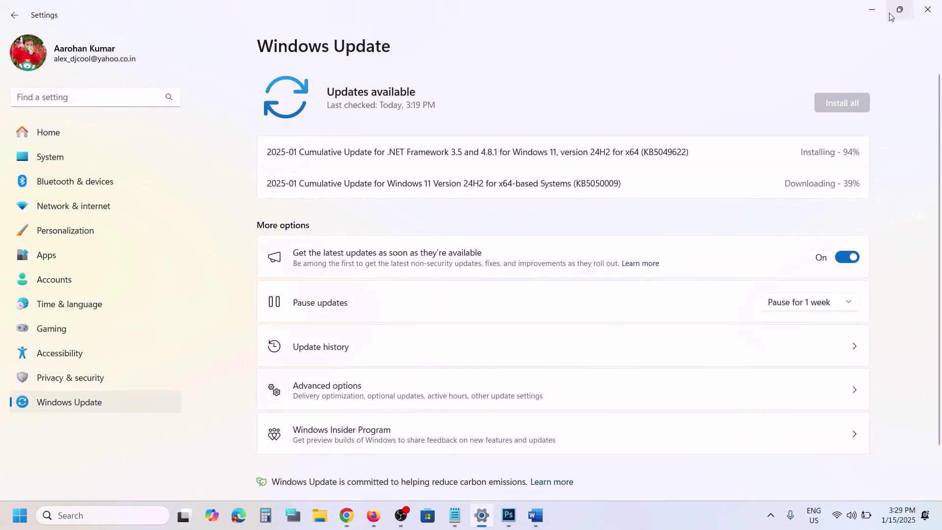
left_click(872, 9)
left_click(739, 175)
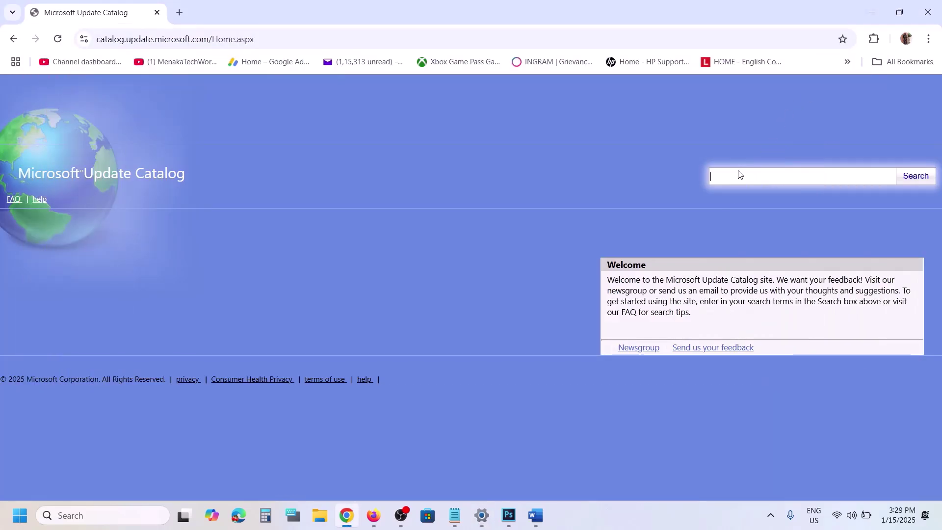
key("ctrl+v")
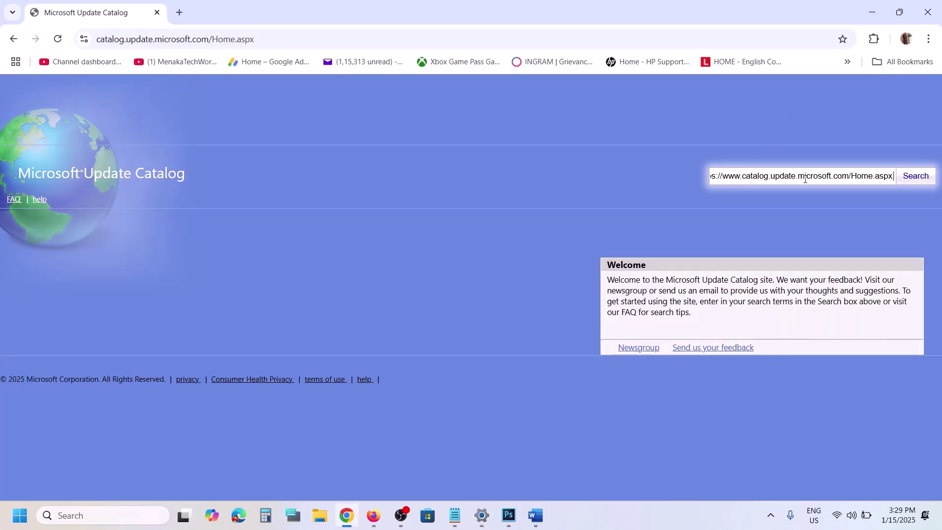
key("ctrl+z")
Copy KB5050009 from Windows Update and search the Update Catalog for it
left_click(481, 515)
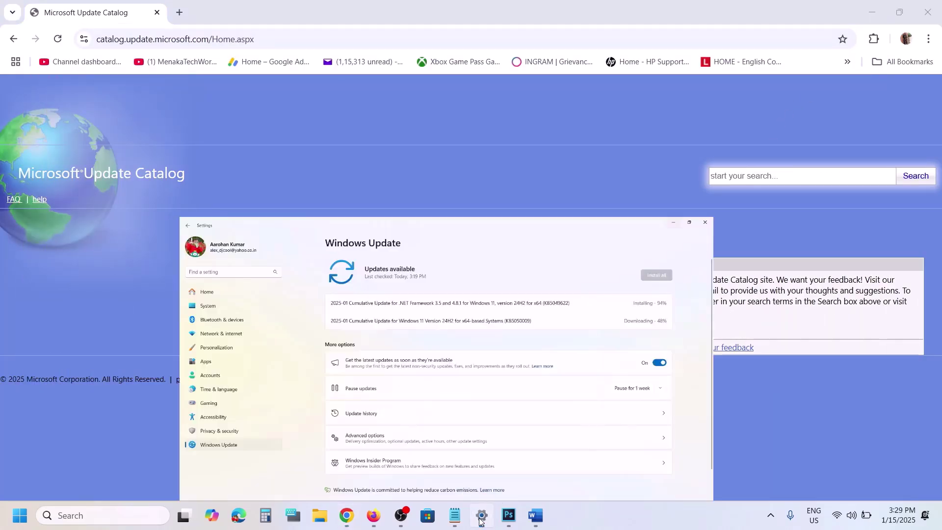
double_click(589, 188)
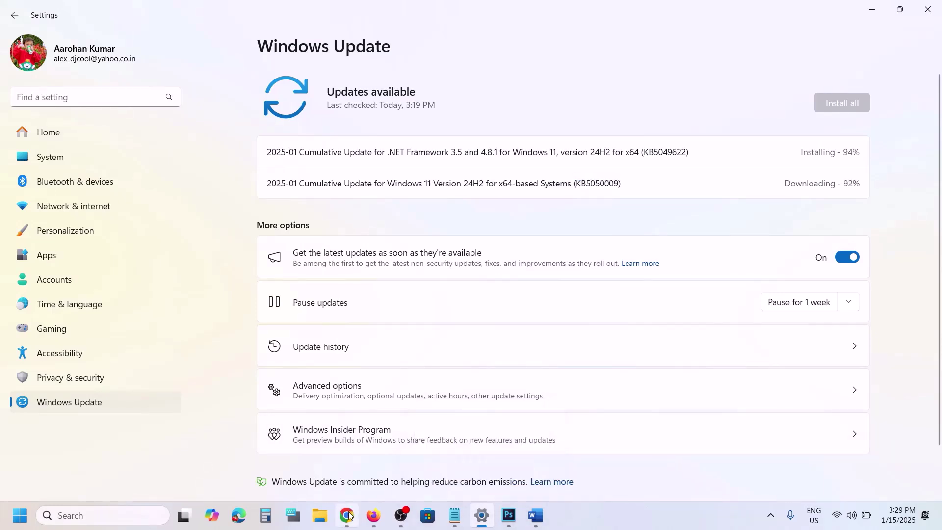
left_click(347, 515)
left_click(716, 183)
key("ctrl+v")
left_click(930, 183)
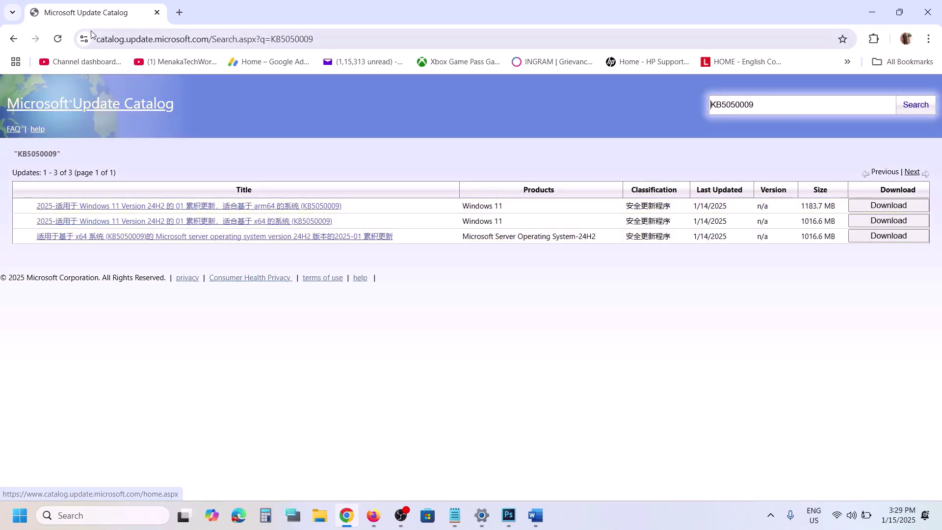
Reload the KB5050009 catalog results, then reopen Windows Update to check the 2025-01 updates' progress
left_click(57, 39)
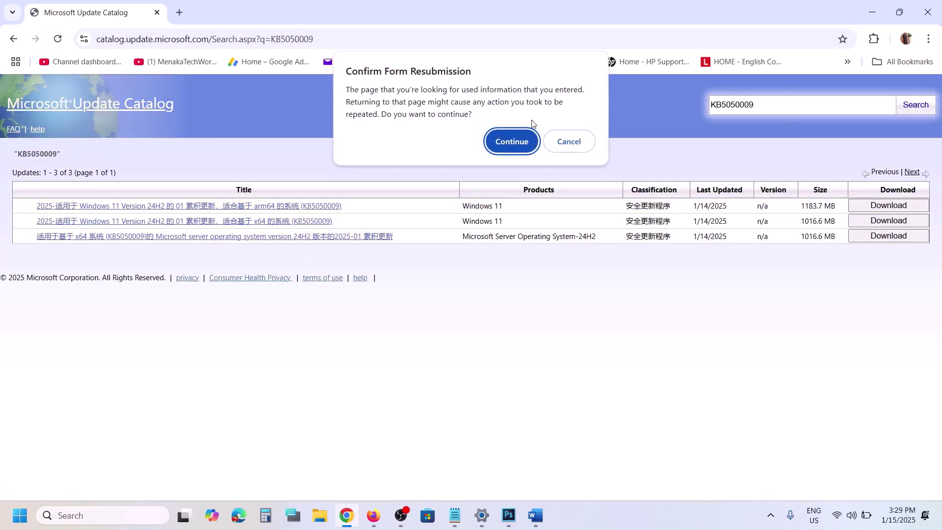
left_click(500, 146)
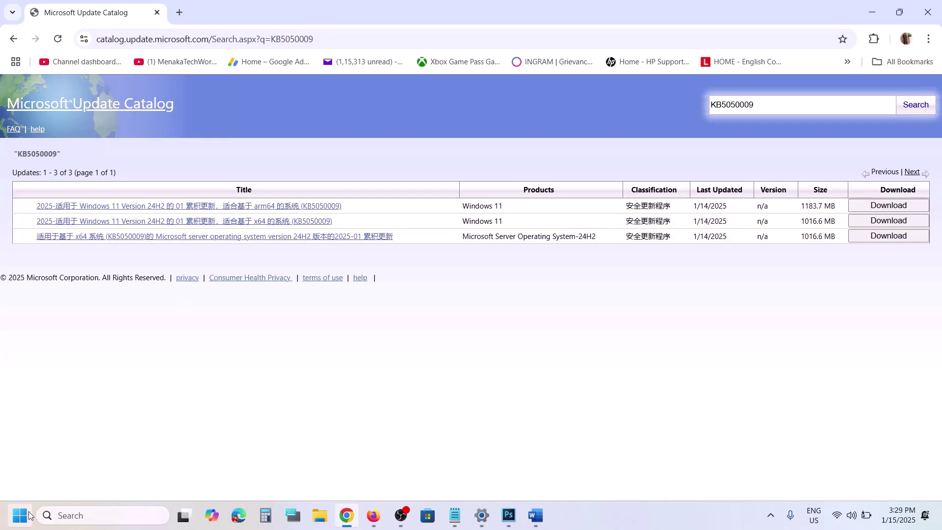
left_click(19, 522)
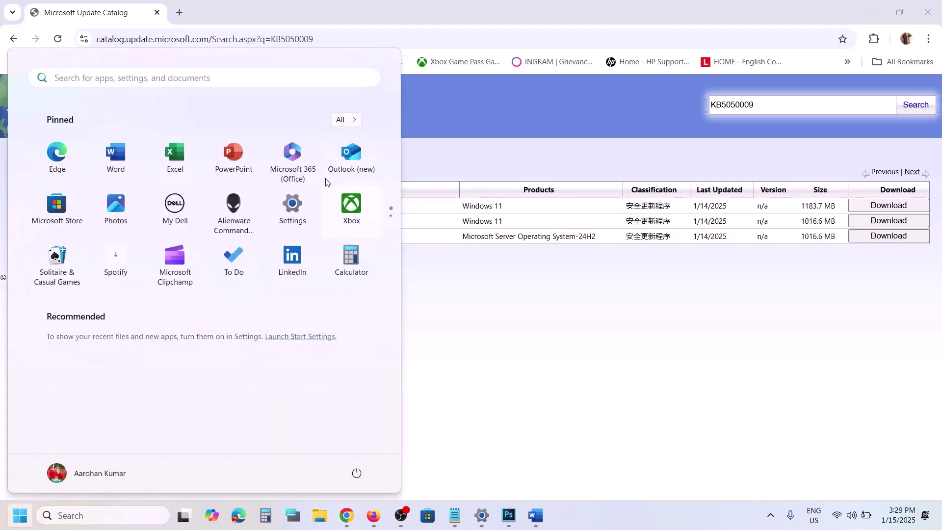
left_click(292, 210)
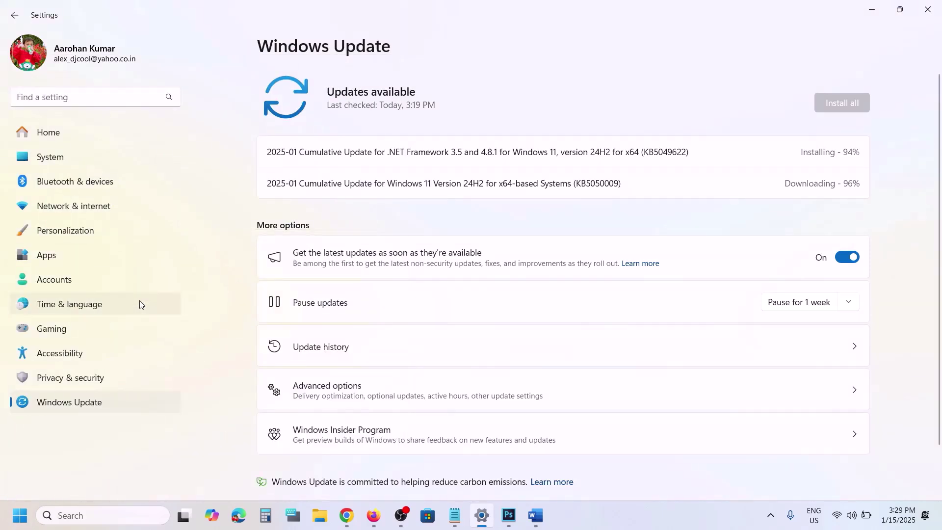
Confirm System > About shows a 64-bit, x64-based system type, then return to the catalog
left_click(65, 157)
scroll(347, 297, "down", 10)
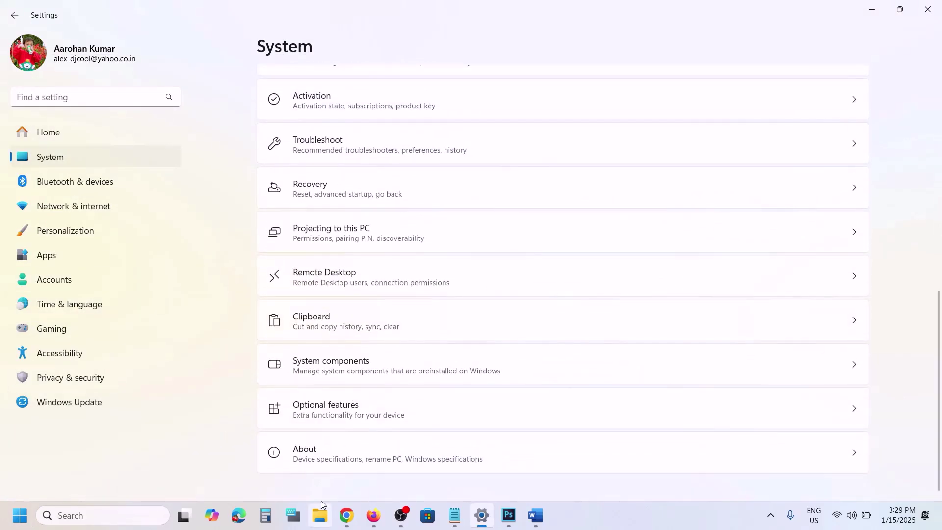
left_click(312, 464)
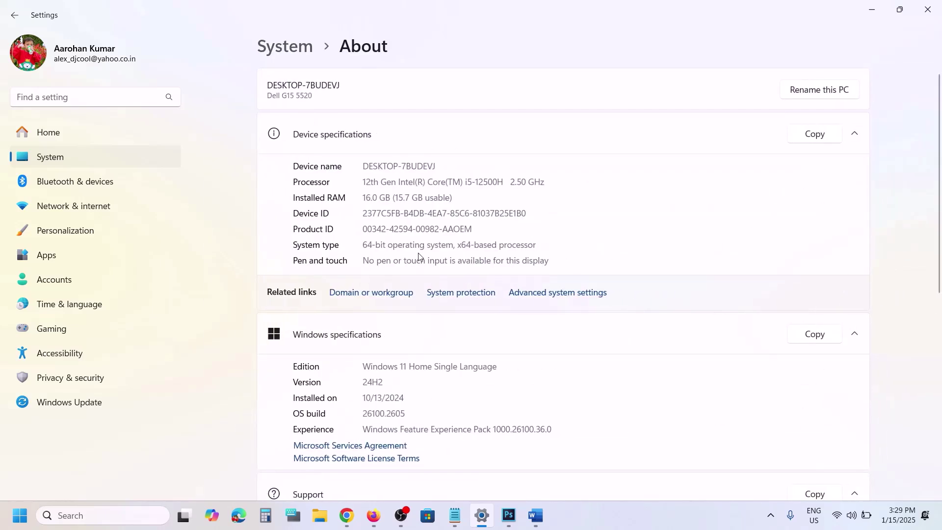
double_click(459, 248)
left_click(872, 10)
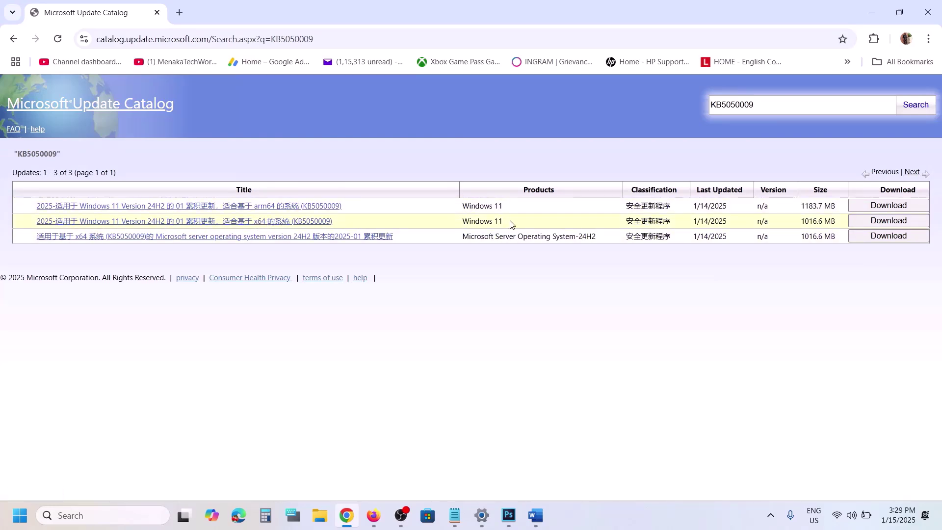
Start the x64 KB5050009 download and centre its download window on screen
left_click(881, 221)
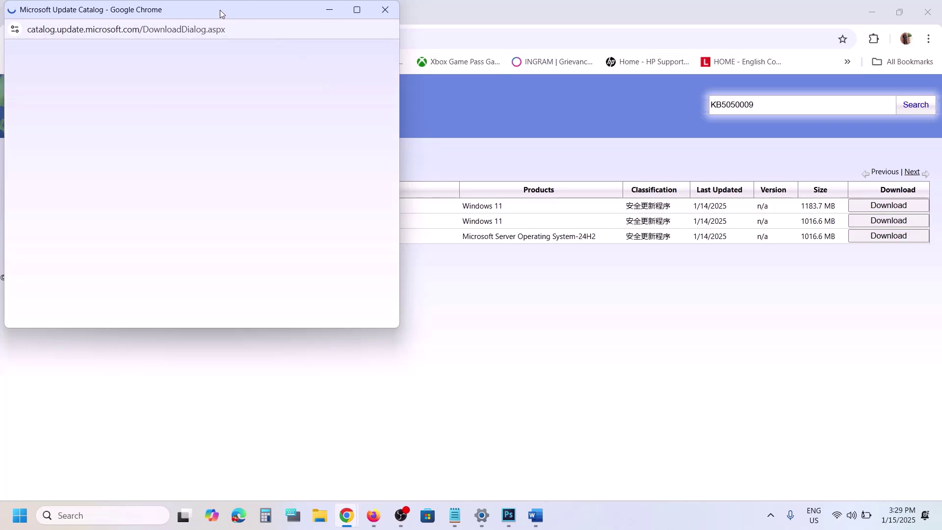
left_click_drag(220, 9, 469, 72)
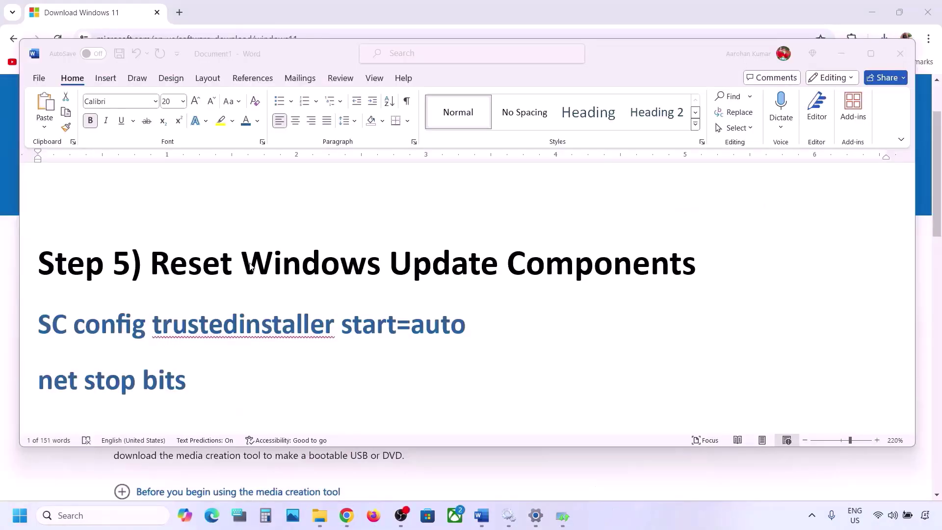
Select Word's Step 5 commands, from SC config trustedinstaller start=auto through net start appidsvc
left_click(156, 259)
left_click_drag(155, 258, 696, 267)
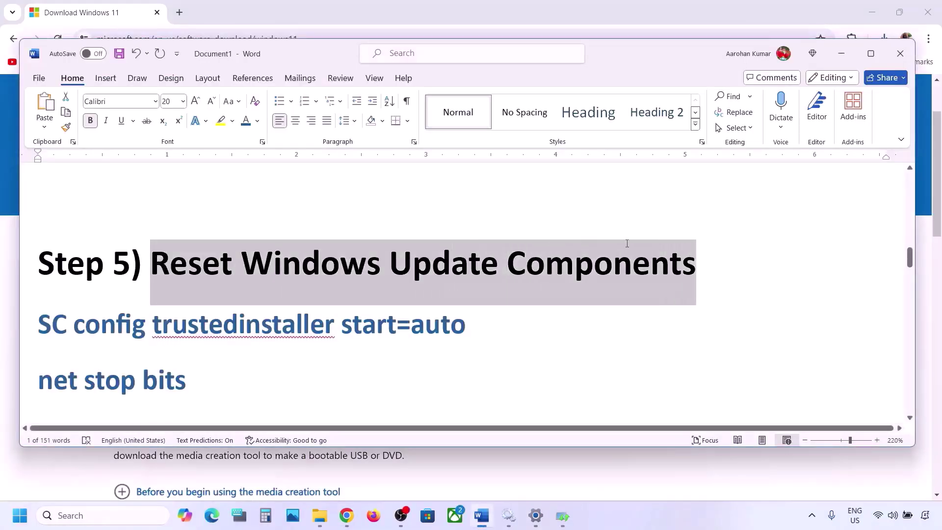
left_click(40, 321)
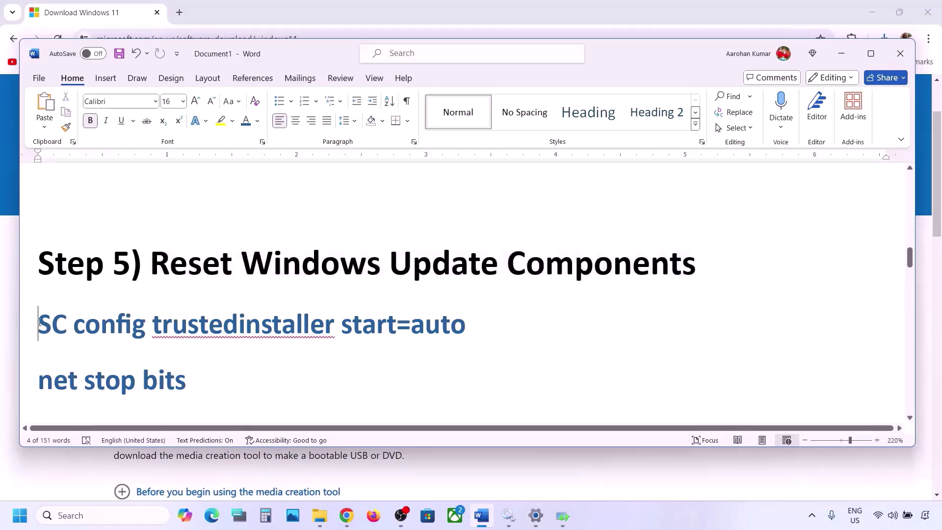
scroll(39, 322, "down", 4)
left_click_drag(39, 322, 39, 323)
scroll(38, 321, "down", 10)
scroll(38, 322, "down", 9)
scroll(140, 289, "up", 2)
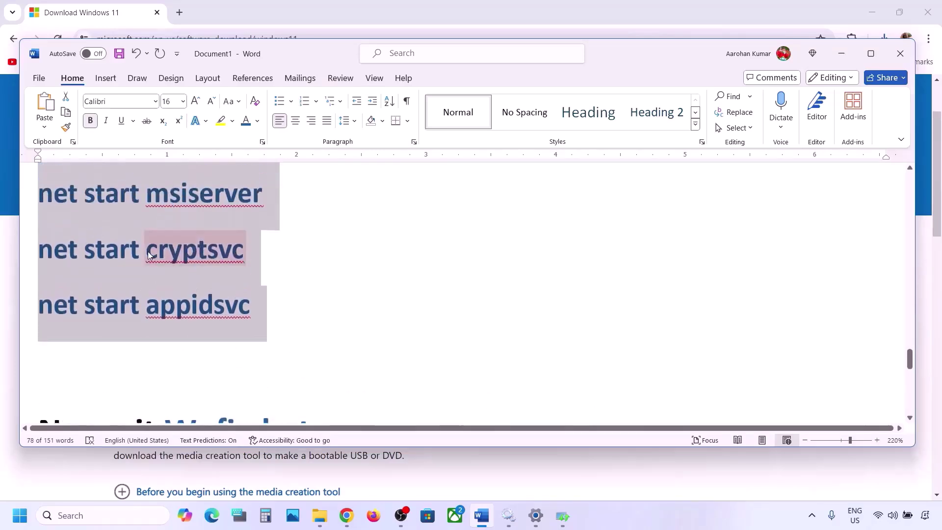
right_click(147, 237)
Copy the selected reset commands and paste them into a new Notepad document
left_click(177, 302)
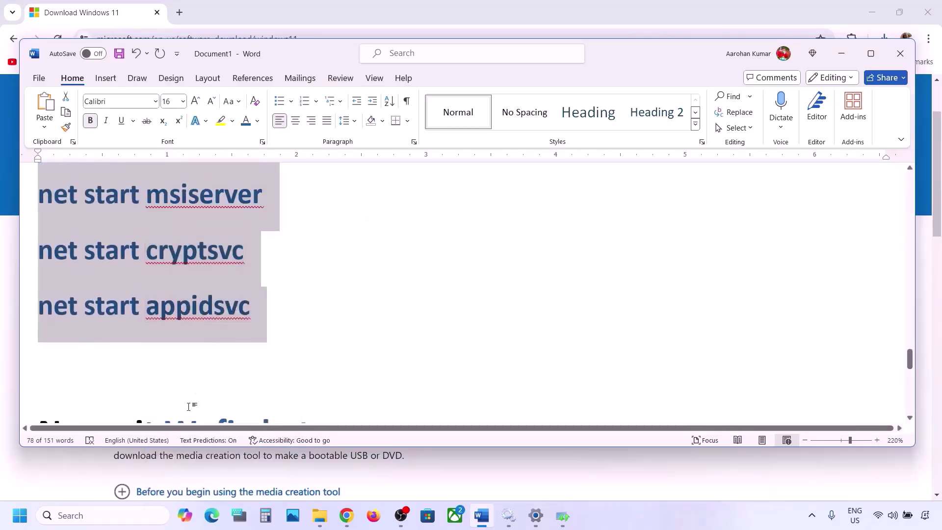
left_click(79, 515)
type("note")
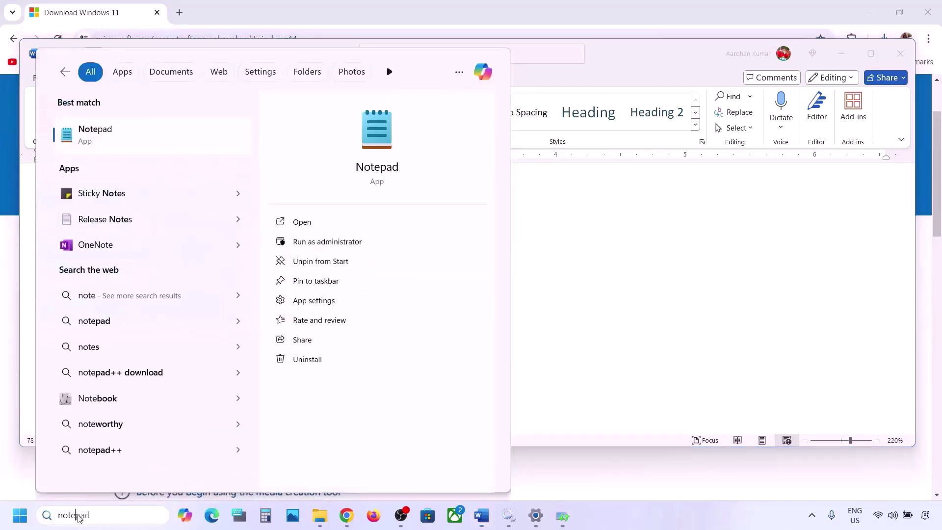
key("Return")
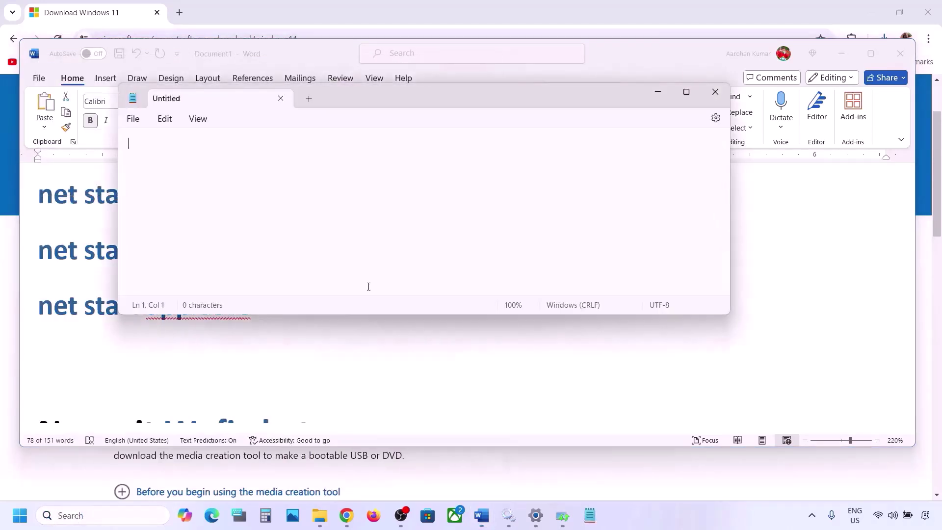
key("ctrl+v")
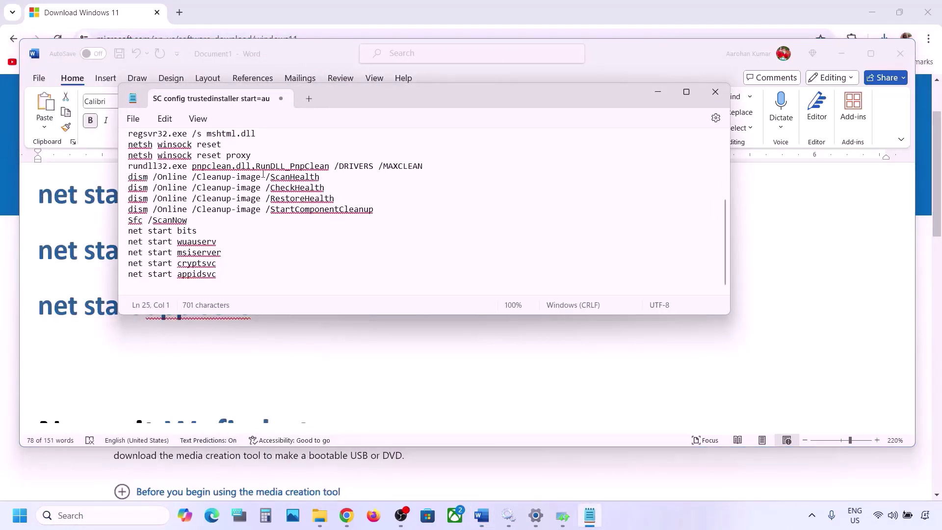
scroll(263, 175, "up", 5)
left_click(133, 120)
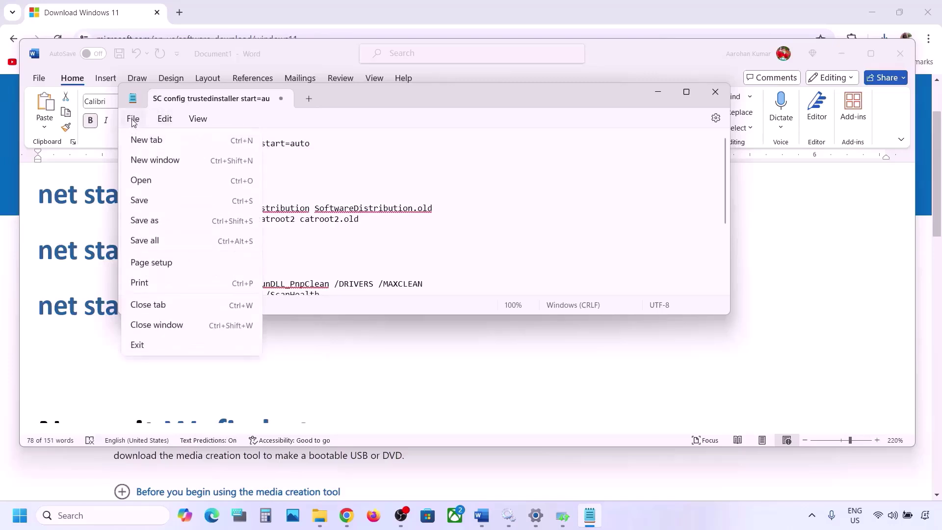
Copy the name Wufix.bat from the Word notes into the Save As file name field
left_click(148, 222)
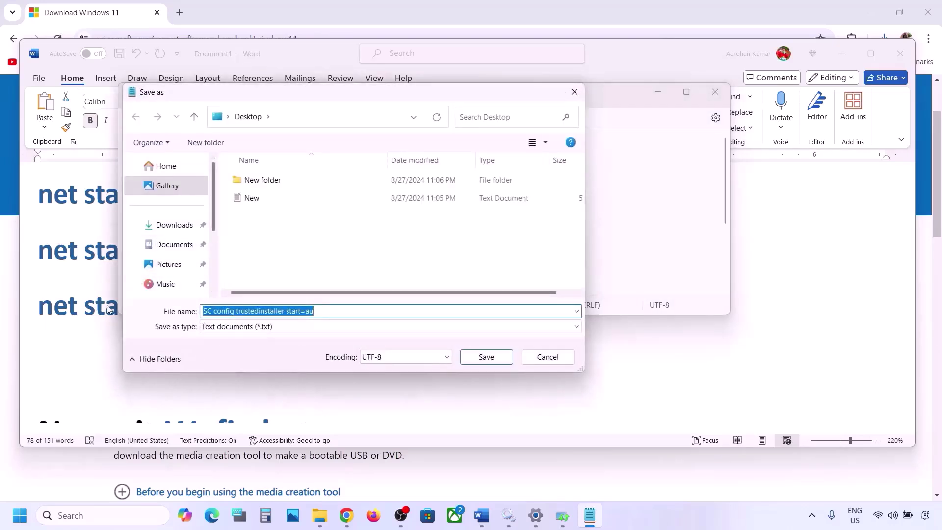
left_click(101, 310)
scroll(101, 310, "down", 4)
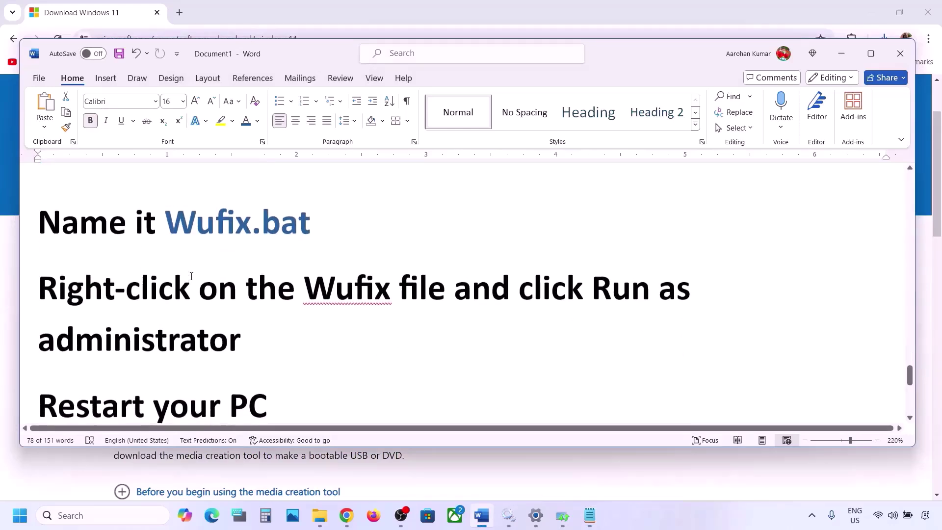
left_click_drag(316, 224, 204, 222)
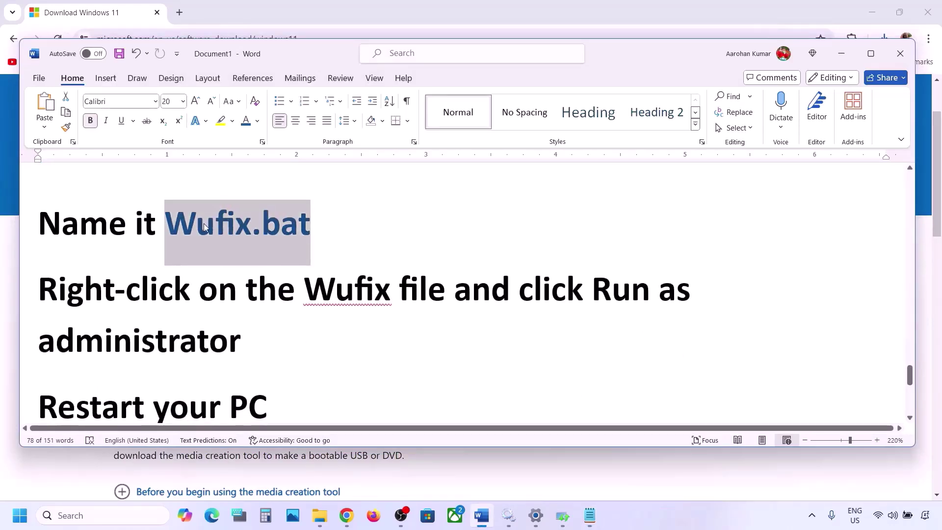
key("ctrl+c")
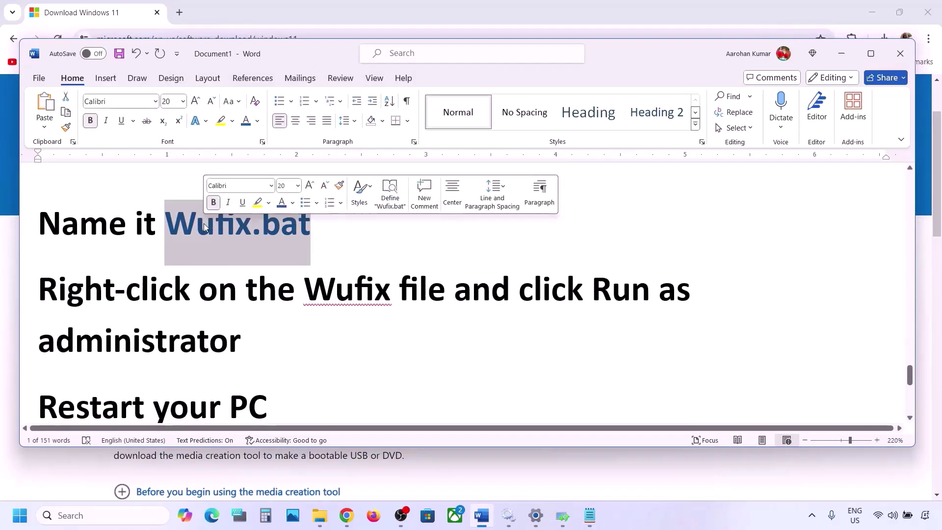
left_click(590, 514)
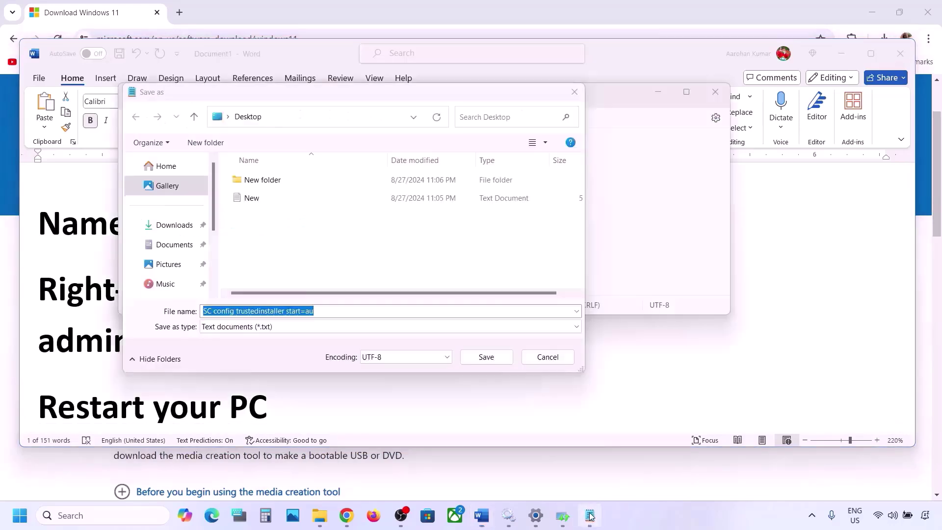
key("ctrl+v")
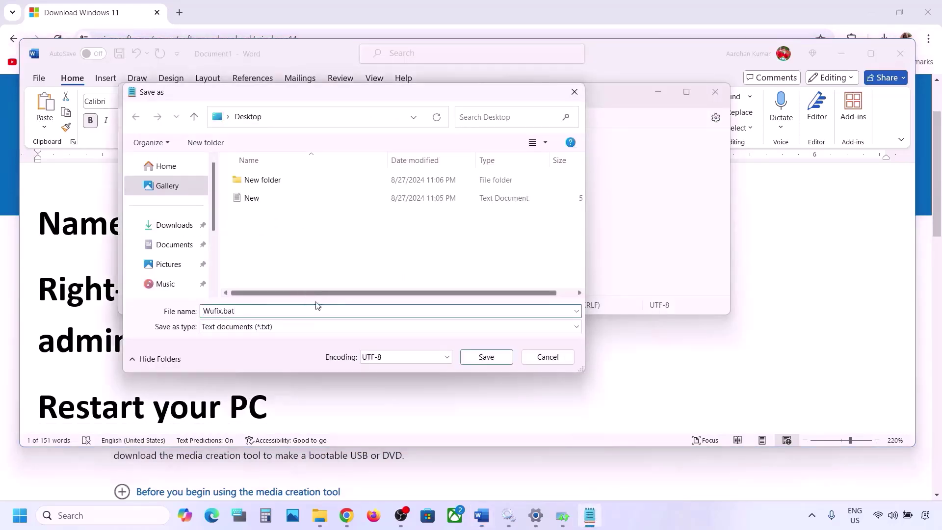
Save Wufix.bat to the Desktop as All files, then close Notepad
left_click(276, 327)
left_click(242, 349)
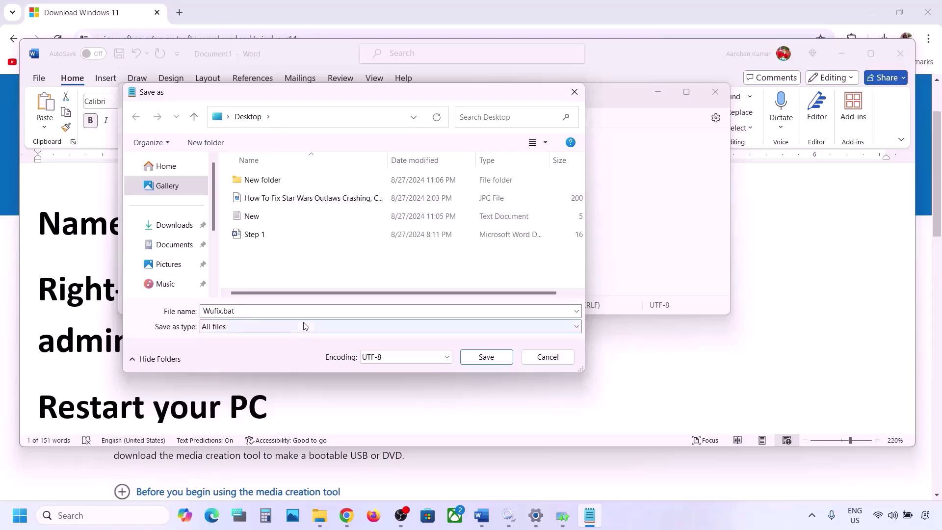
left_click(487, 357)
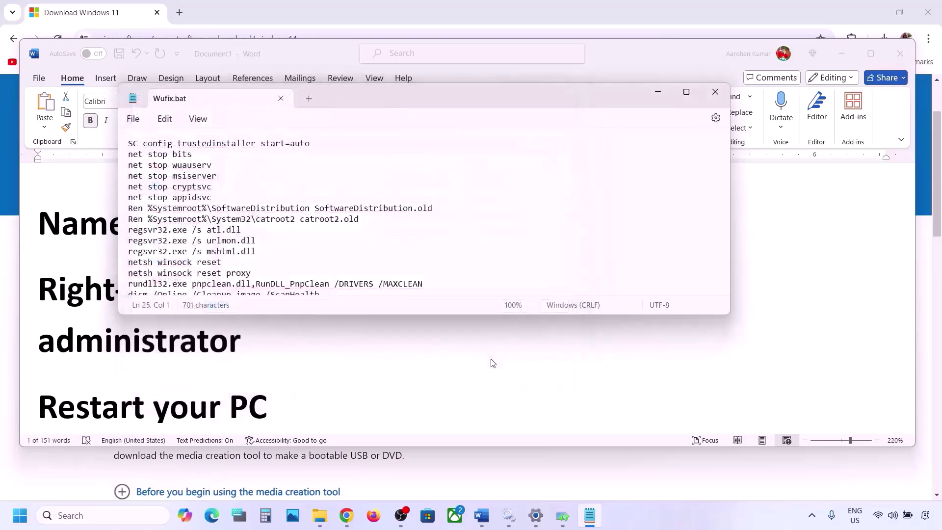
left_click(715, 92)
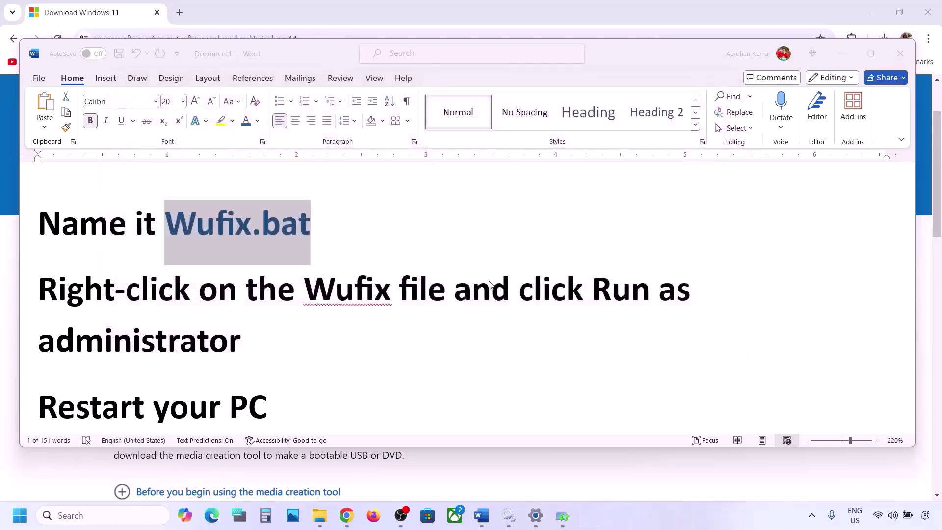
key("super+d")
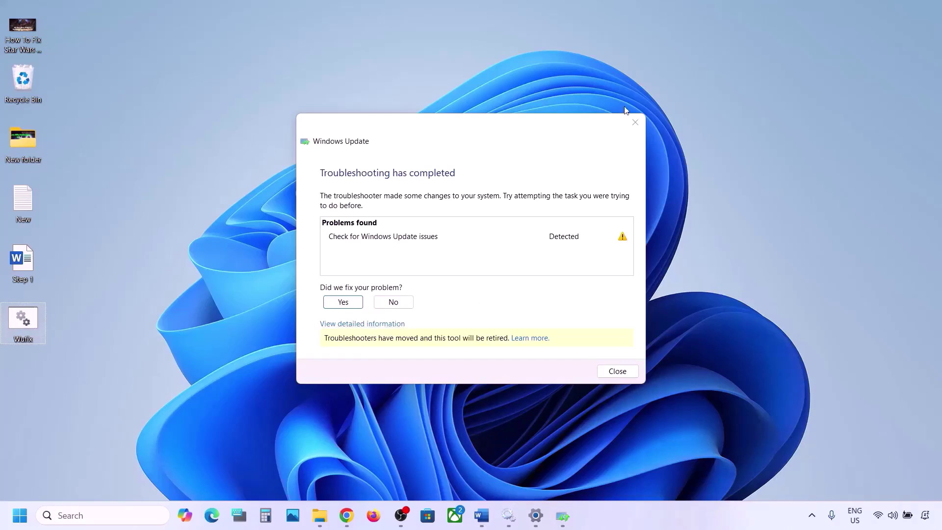
Dismiss the troubleshooter result and run the desktop Wufix script as administrator
left_click(634, 122)
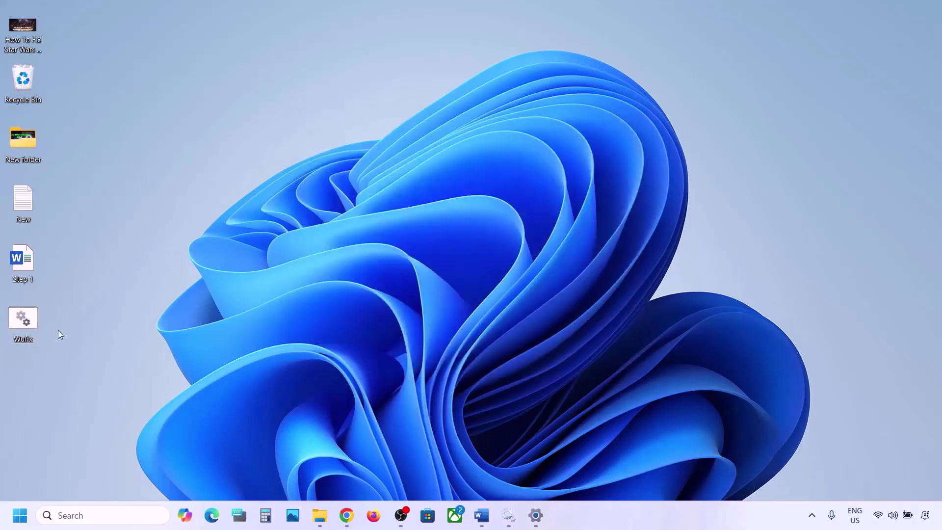
right_click(28, 320)
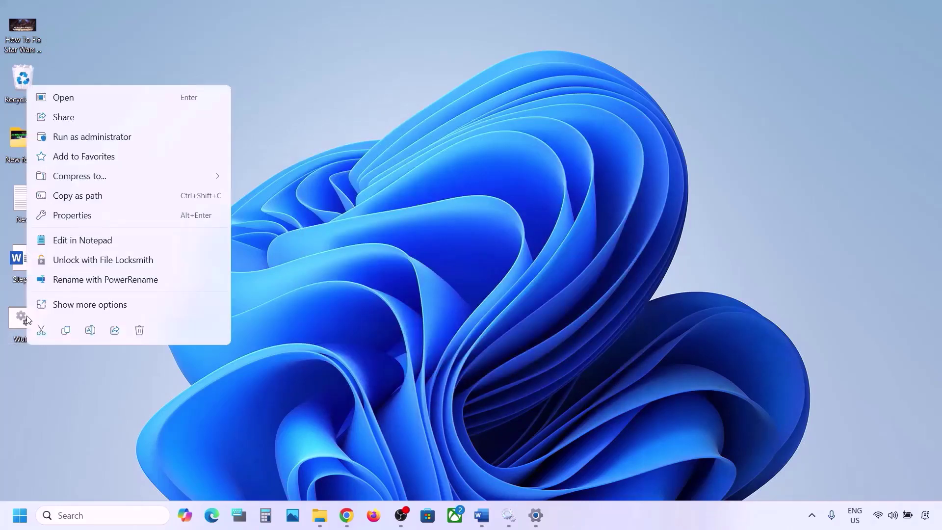
left_click(118, 140)
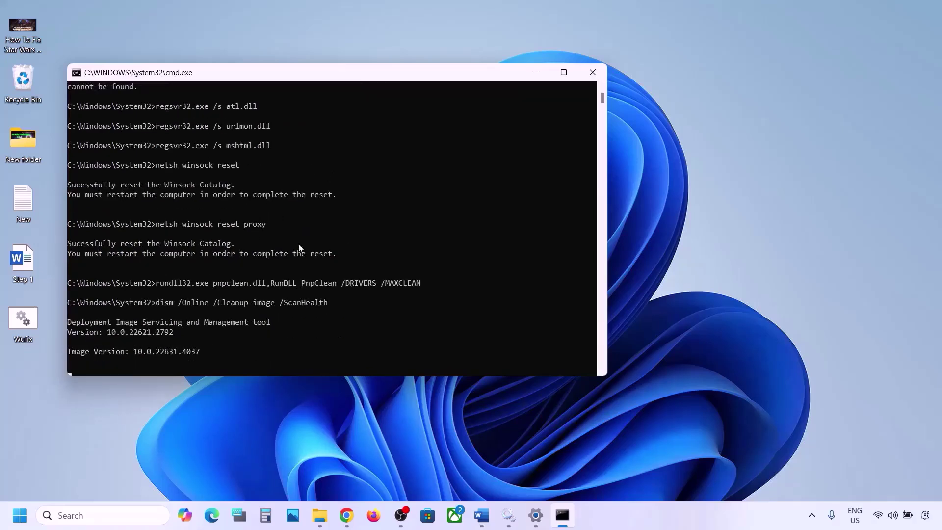
Bring up and dismiss the Start power options without restarting, then minimize the DISM window
left_click(19, 516)
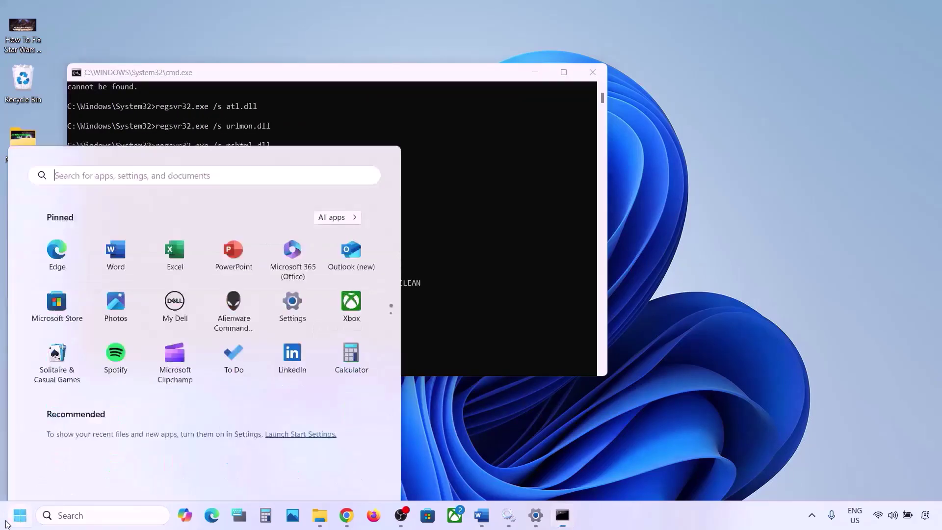
left_click(357, 474)
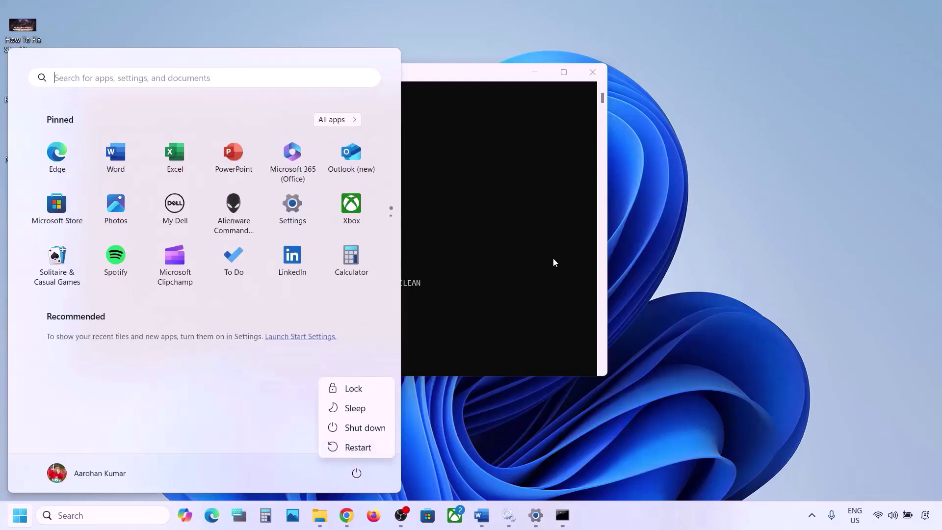
key("Escape")
left_click(498, 249)
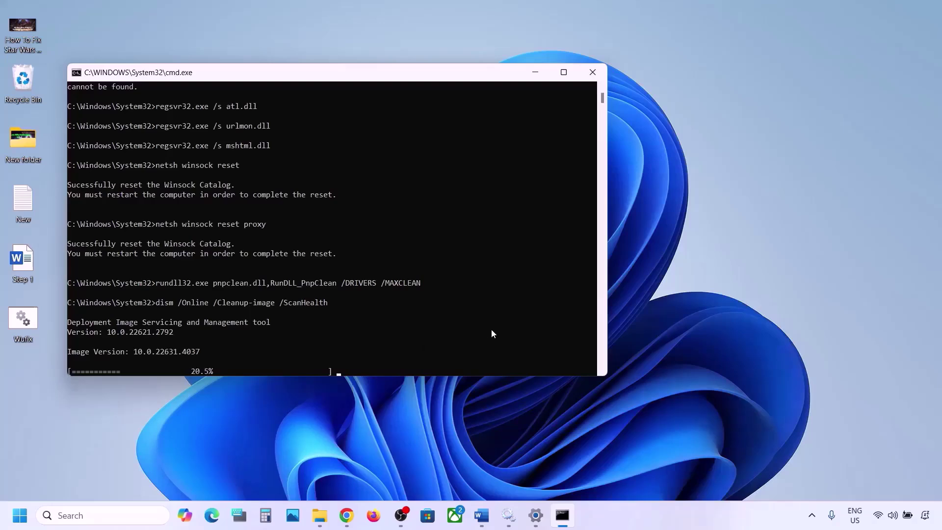
left_click(625, 525)
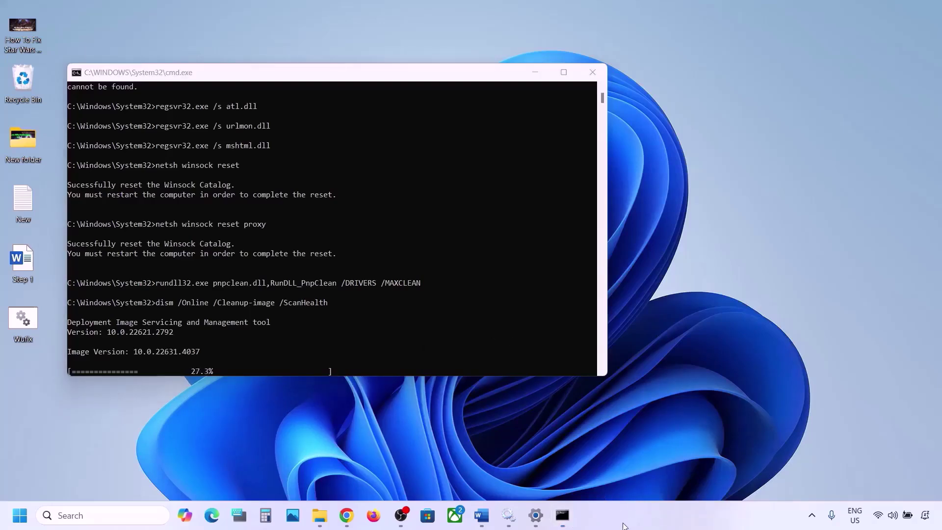
key("super+d")
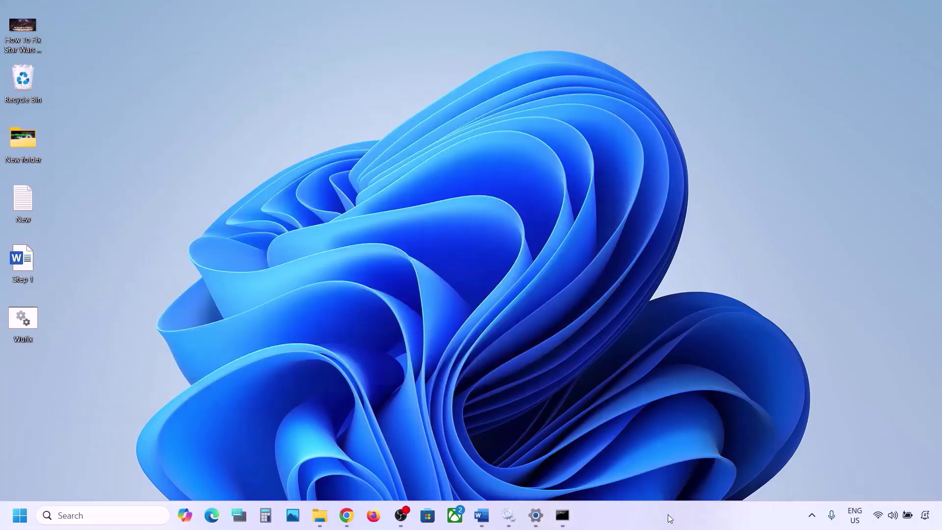
Scroll the Word notes to Step 6 and highlight the 'Use Media Creation Tool' heading and text
left_click(483, 515)
scroll(273, 326, "down", 2)
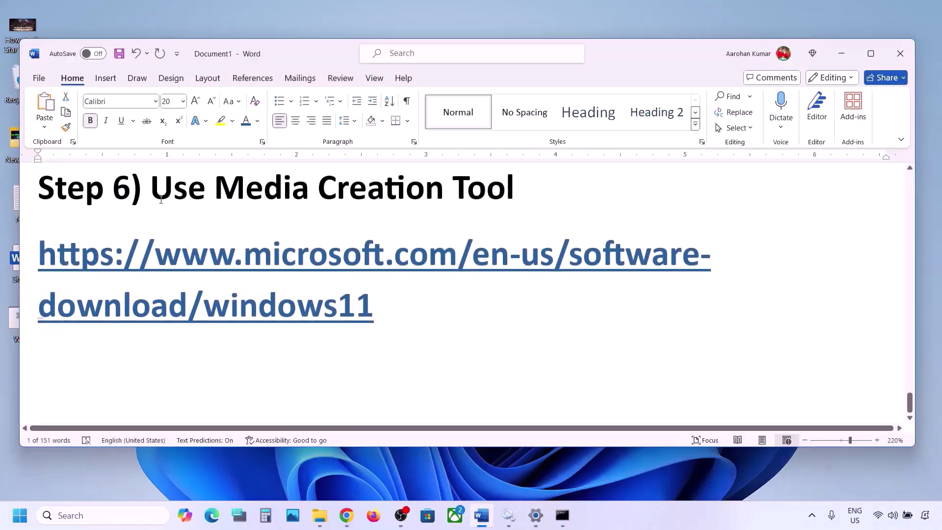
left_click_drag(154, 194, 520, 196)
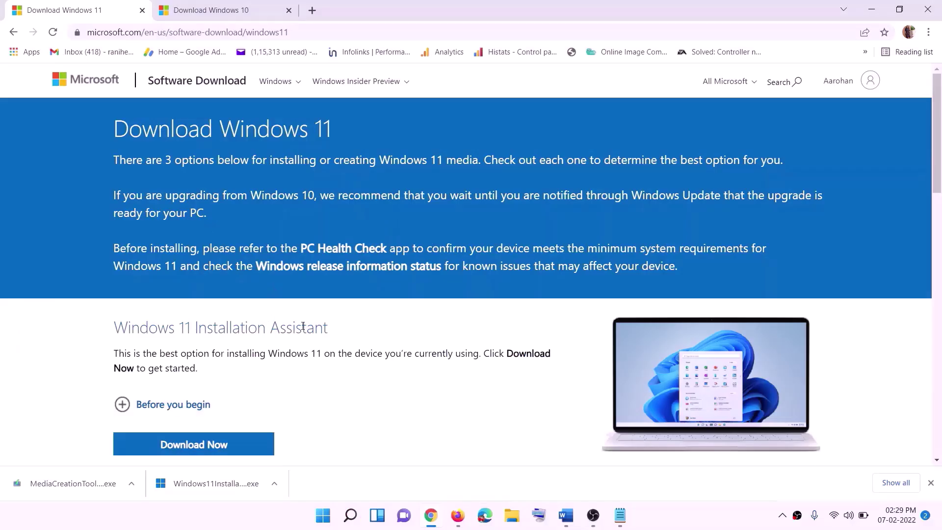
scroll(291, 339, "down", 3)
scroll(291, 339, "down", 1)
double_click(191, 291)
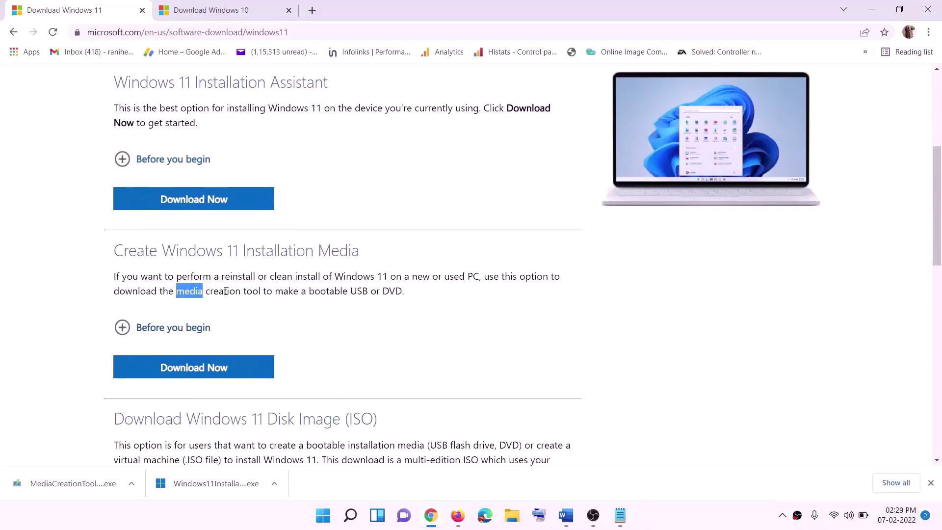
Download the Media Creation Tool and run it, allowing it to make changes
left_click_drag(191, 291, 272, 291)
left_click(201, 374)
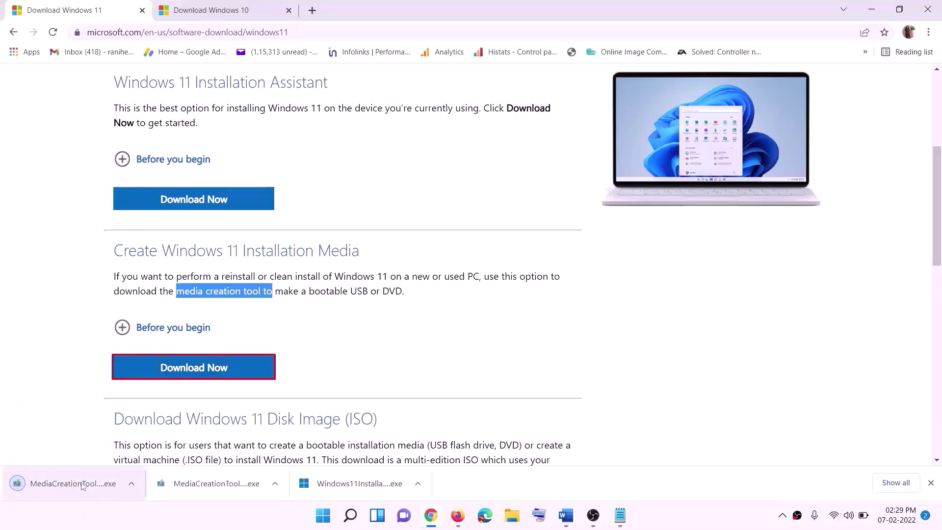
left_click(67, 485)
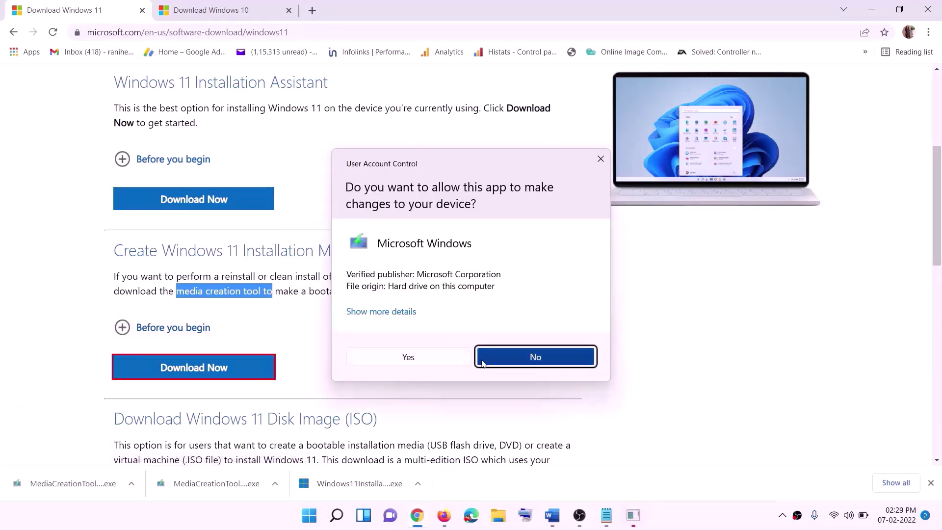
left_click(412, 358)
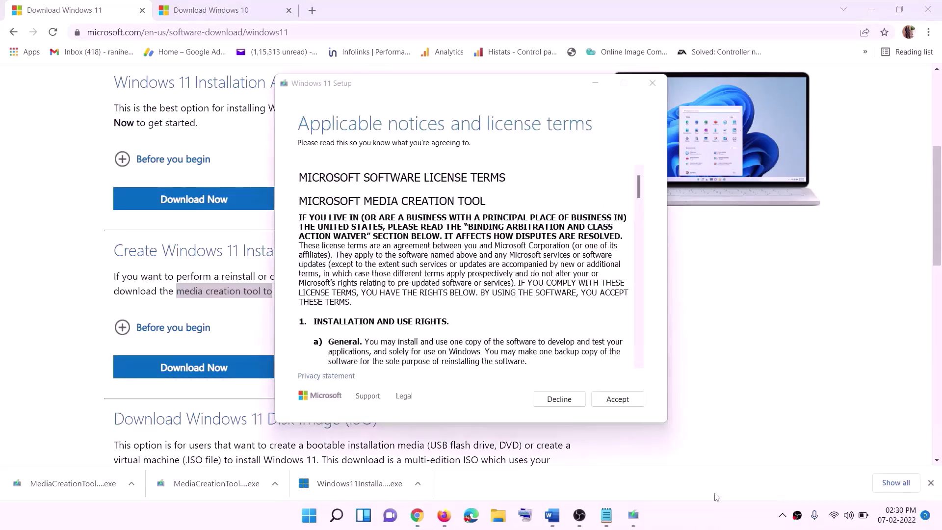
Accept the licence, keep the recommended edition, and save a Windows ISO to the Desktop
left_click(613, 399)
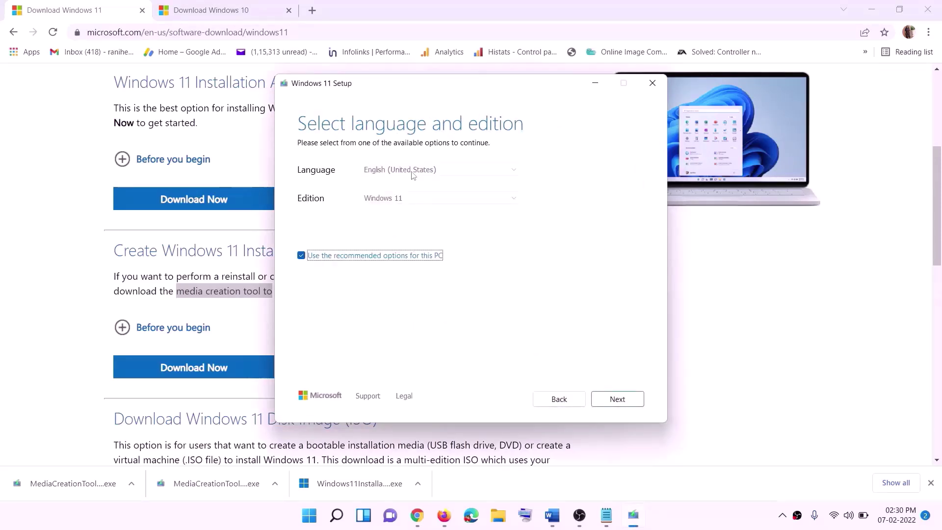
left_click(611, 397)
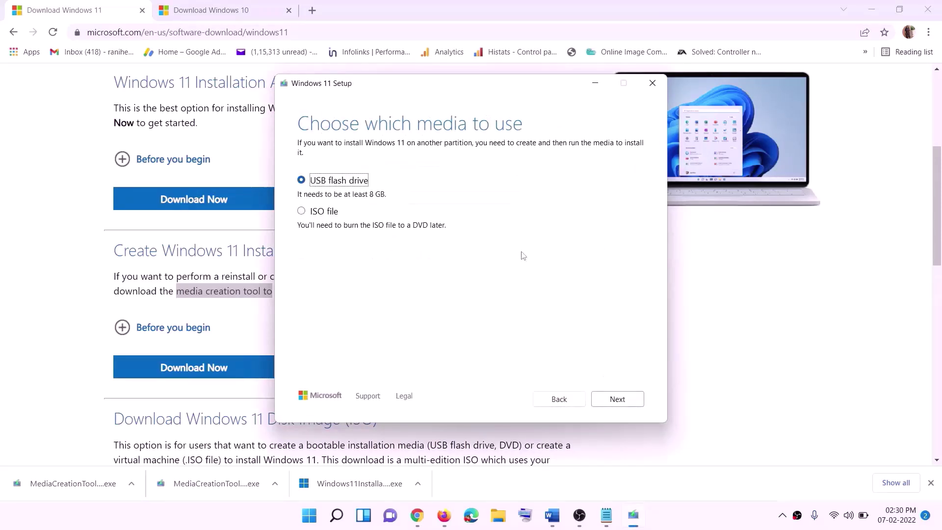
left_click(311, 214)
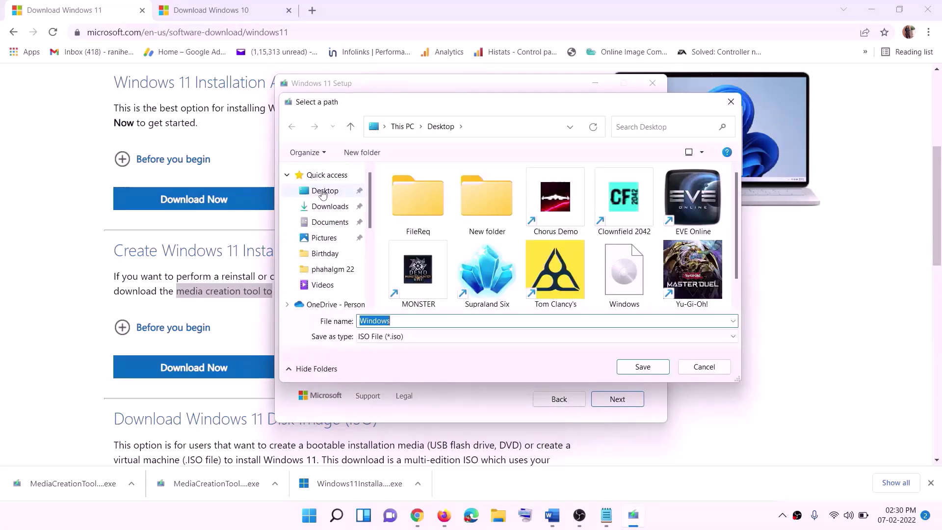
left_click(344, 191)
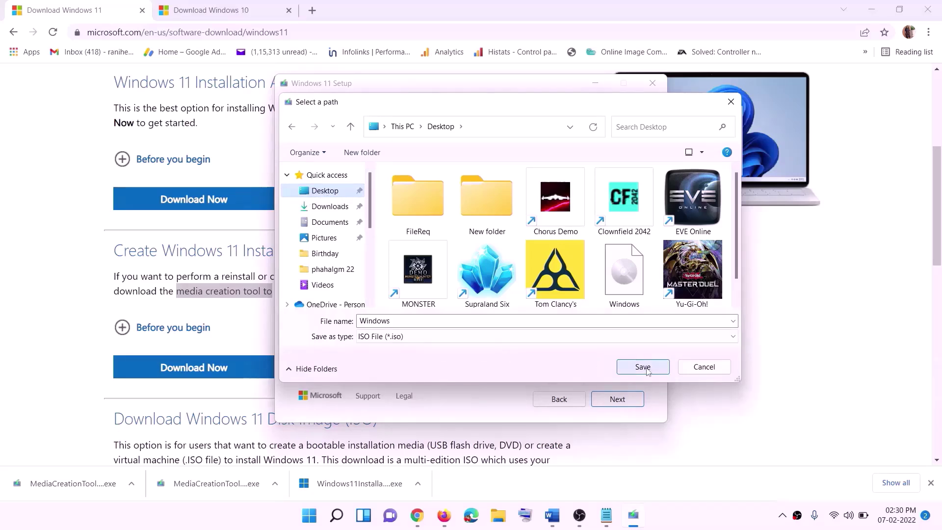
left_click(664, 515)
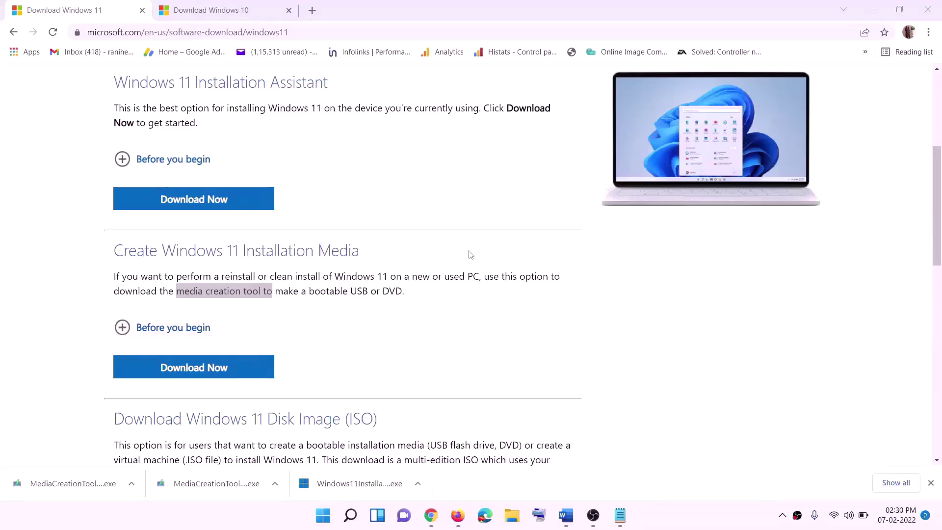
Mount the Windows ISO from the desktop and run setup from the ESD-ISO drive (F:)
key("super+d")
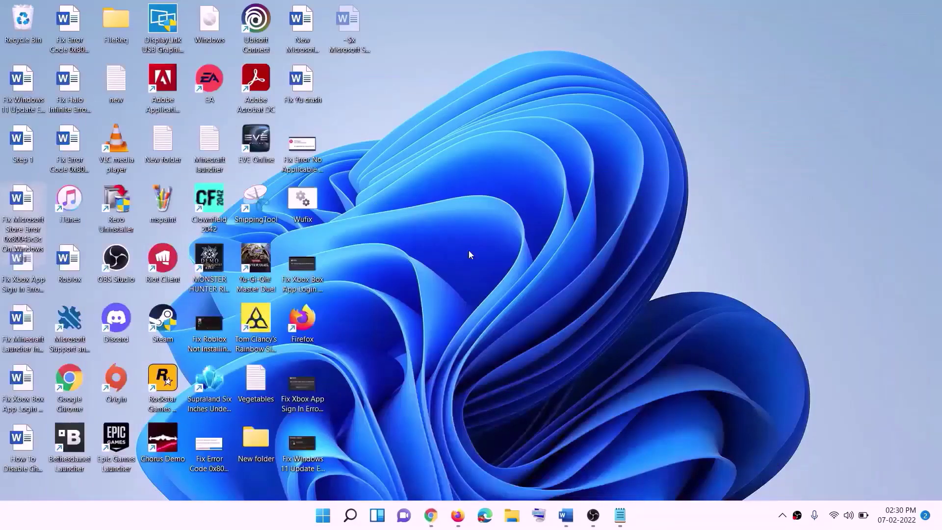
left_click_drag(223, 25, 358, 258)
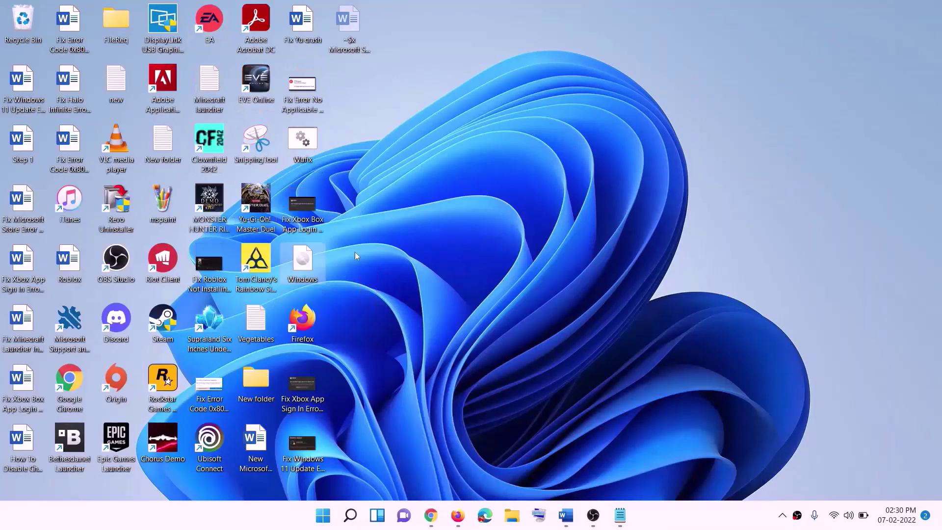
double_click(304, 269)
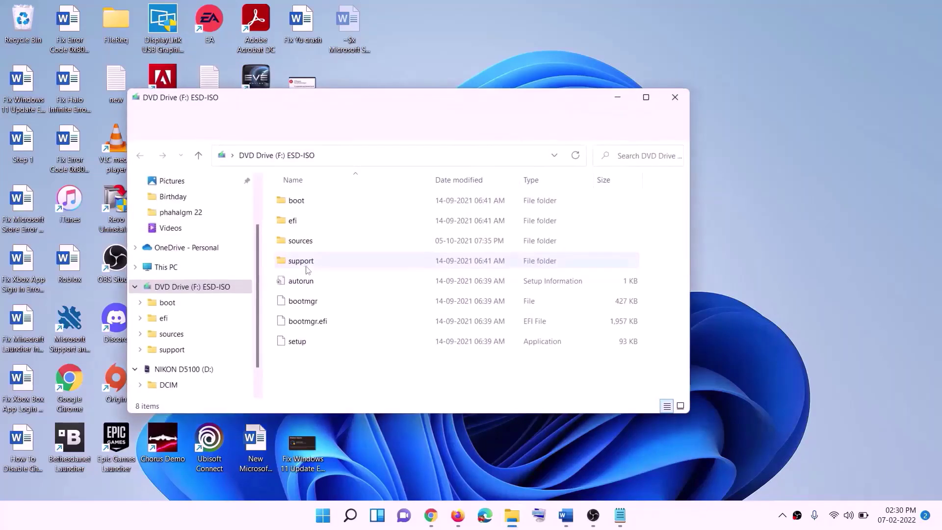
left_click(300, 346)
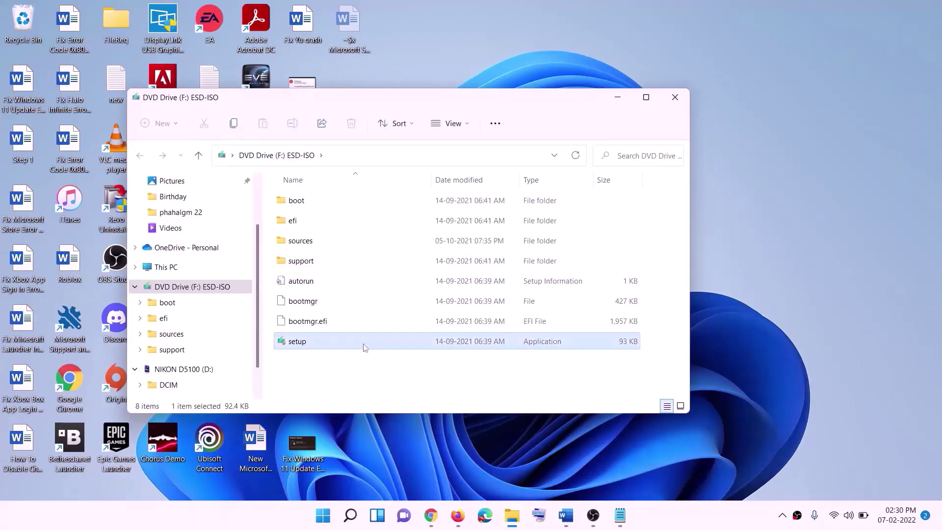
double_click(323, 342)
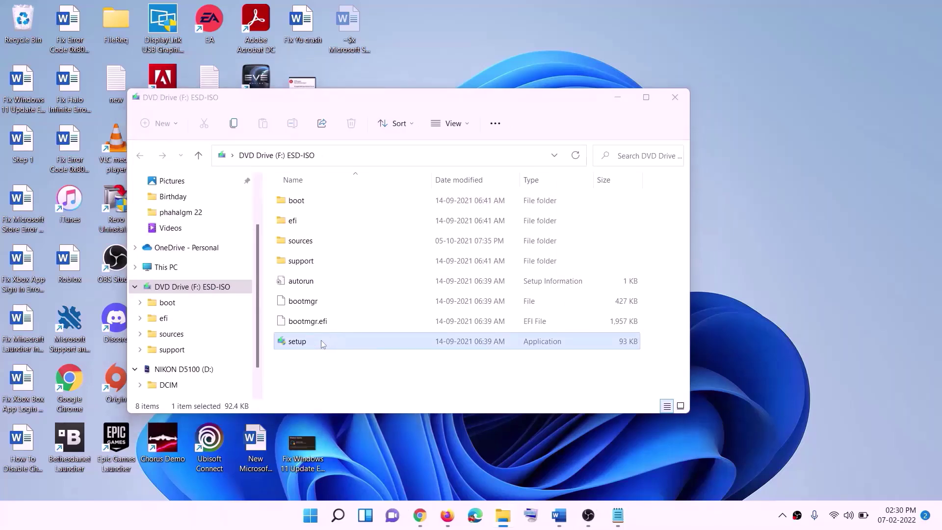
left_click(387, 385)
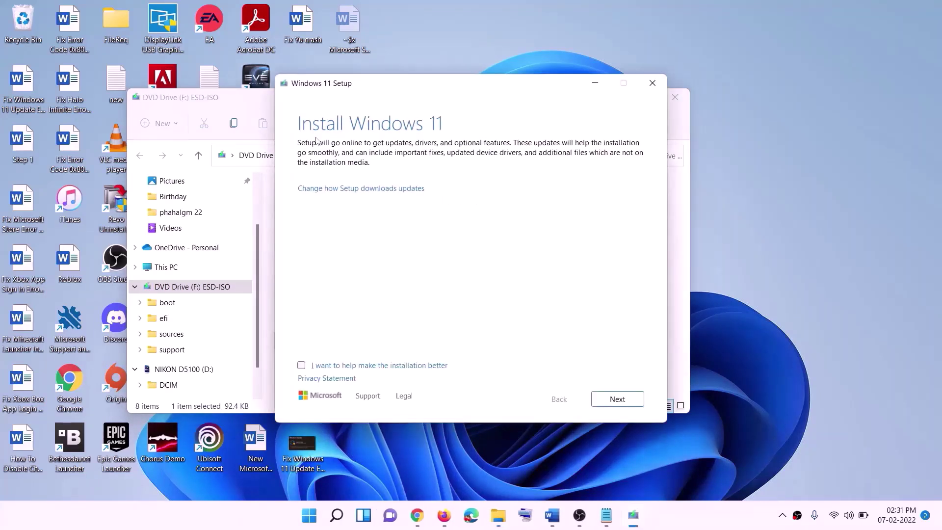
Continue past the Install Windows 11 page, then scroll the Word guide to the Ready to install screenshot
left_click(619, 400)
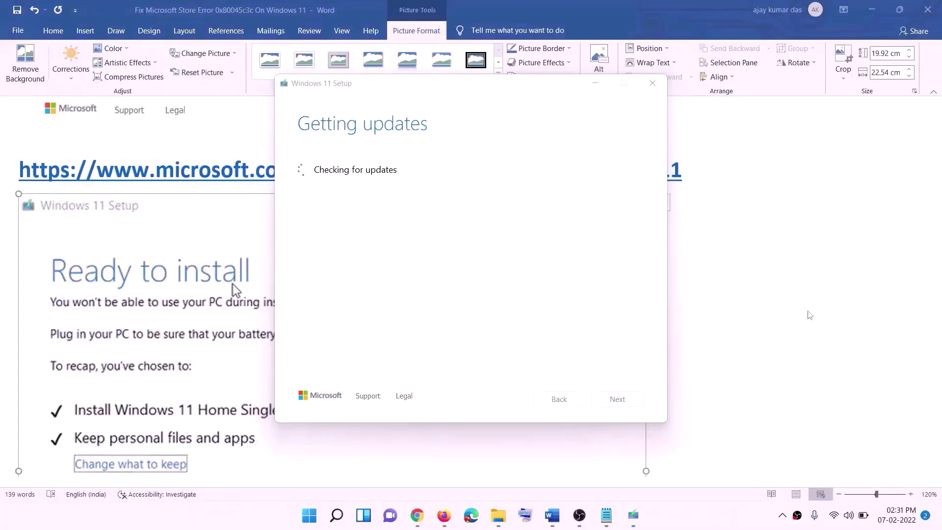
left_click(233, 283)
scroll(218, 230, "down", 3)
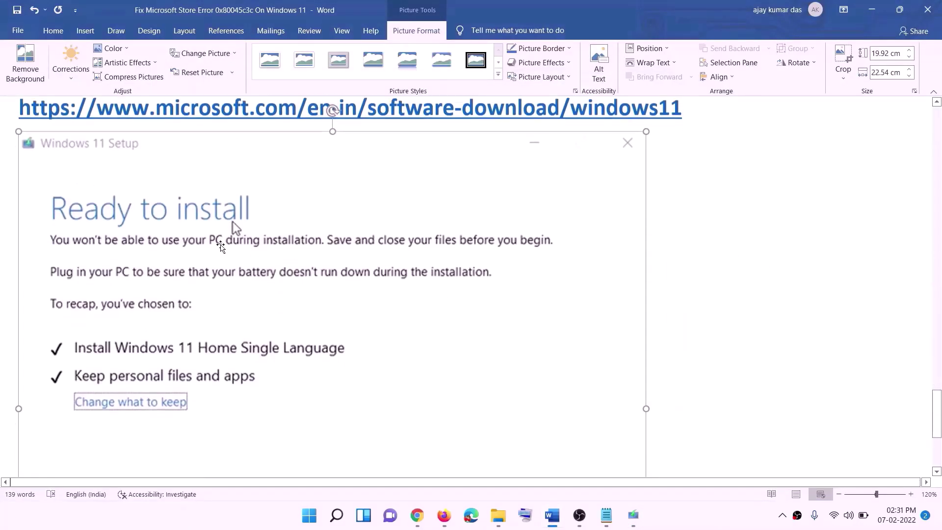
scroll(191, 306, "down", 1)
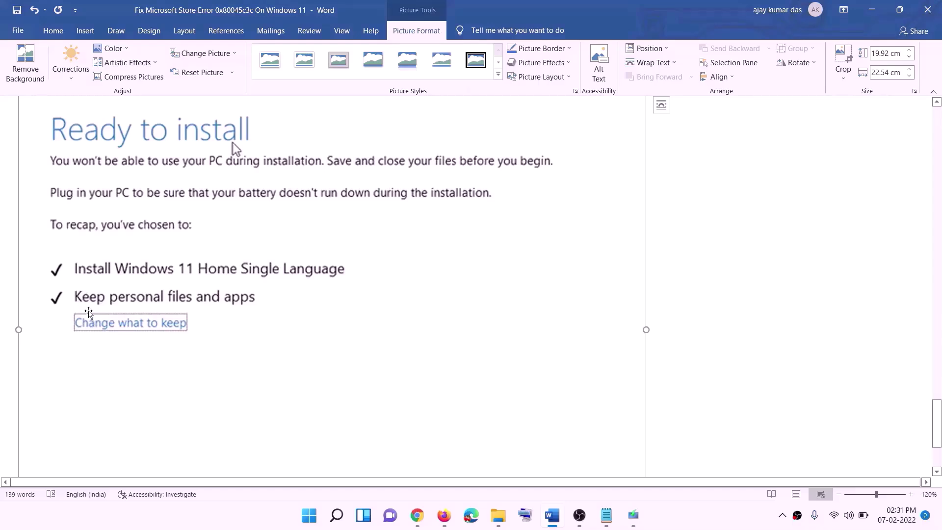
scroll(347, 305, "down", 3)
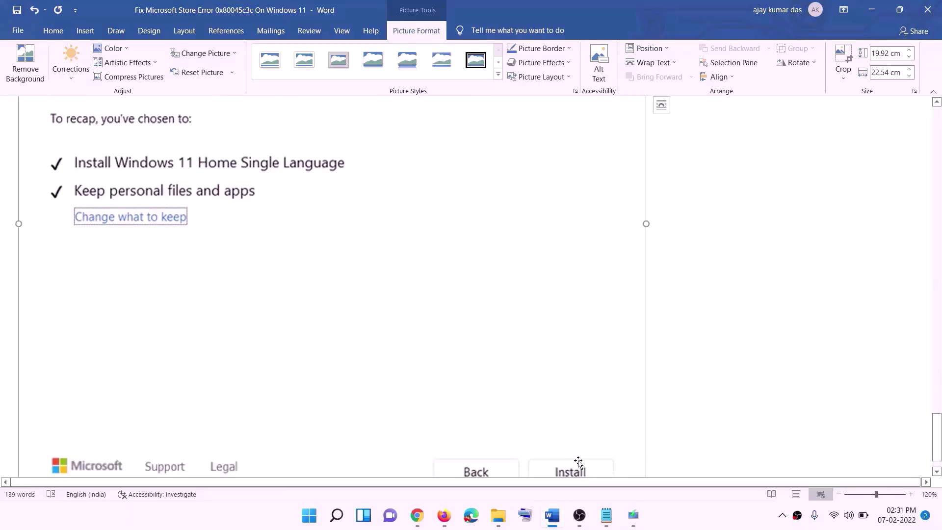
scroll(501, 368, "up", 5)
scroll(501, 366, "up", 2)
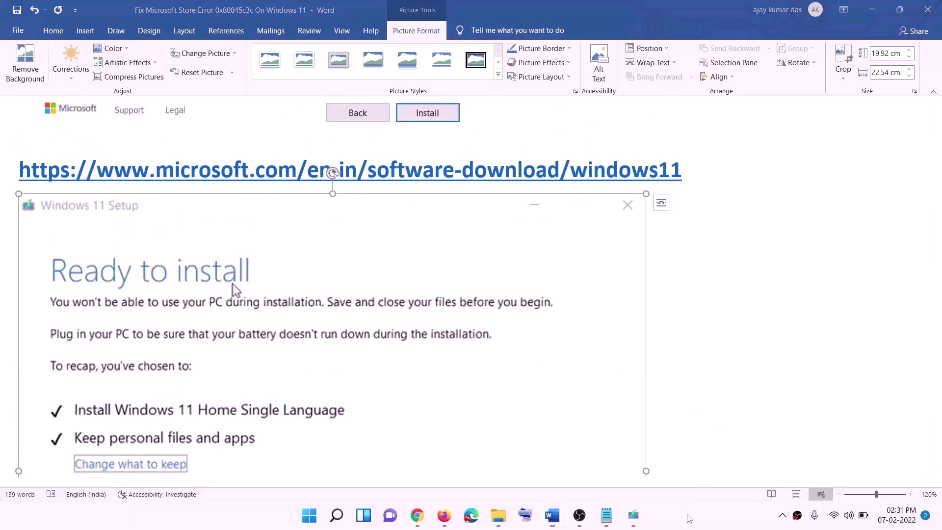